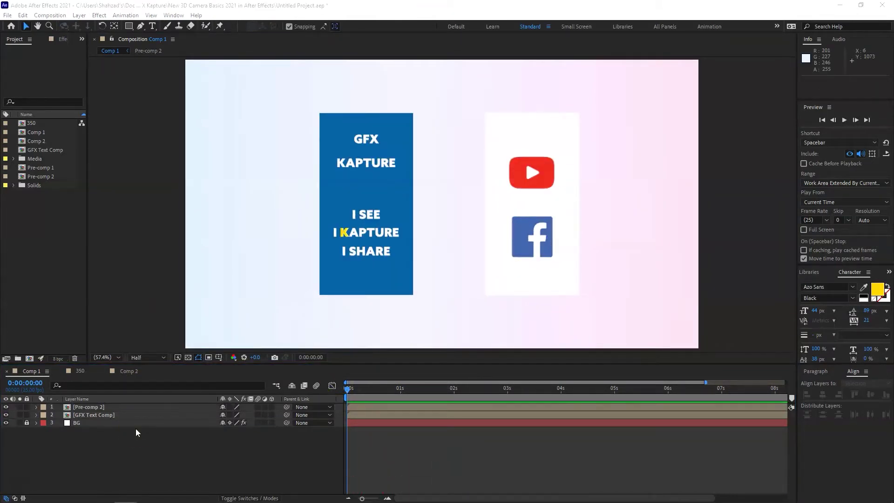
Select the GFX Text Comp and Pre-comp 2 layers in turn to identify which card each one holds.
click(116, 415)
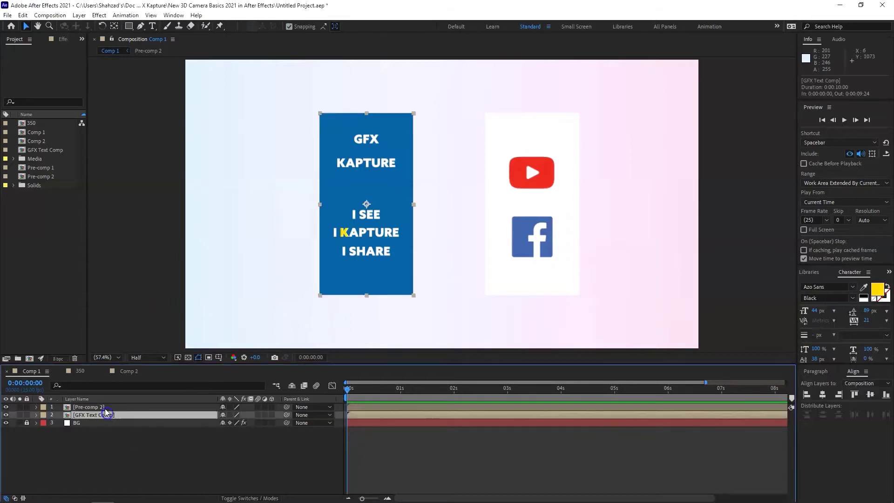
click(104, 406)
click(104, 414)
click(101, 407)
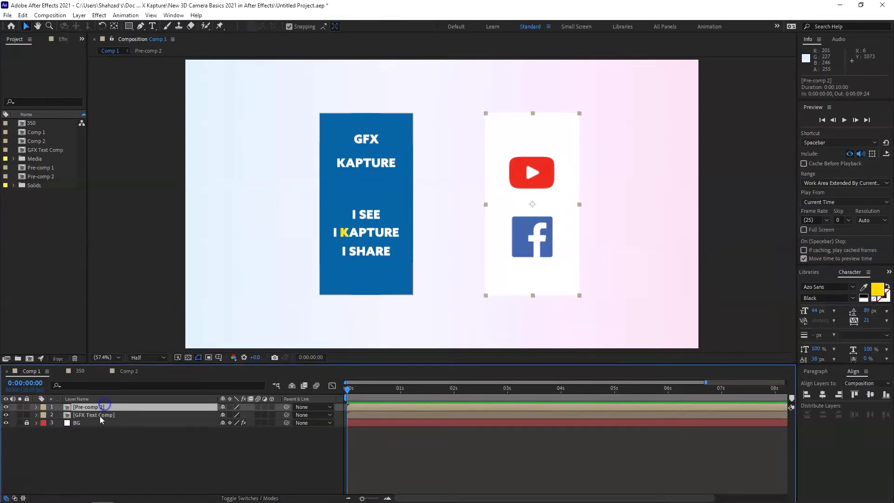
click(99, 422)
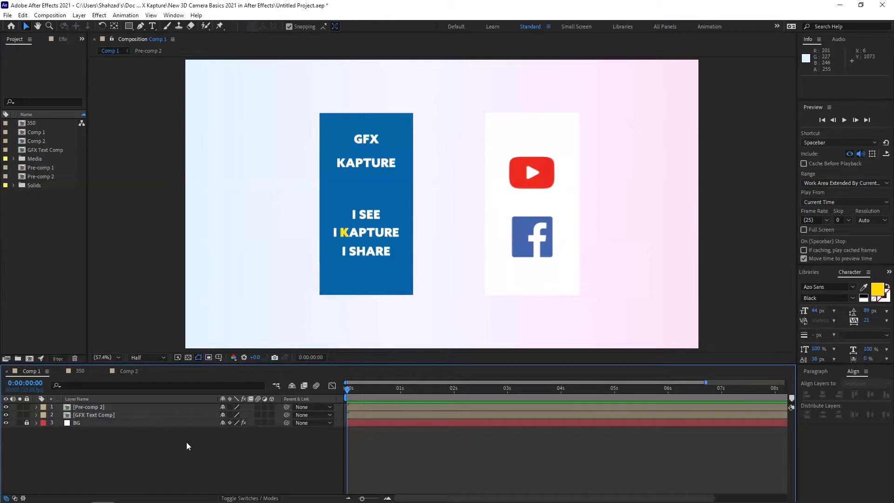
click(107, 408)
click(108, 414)
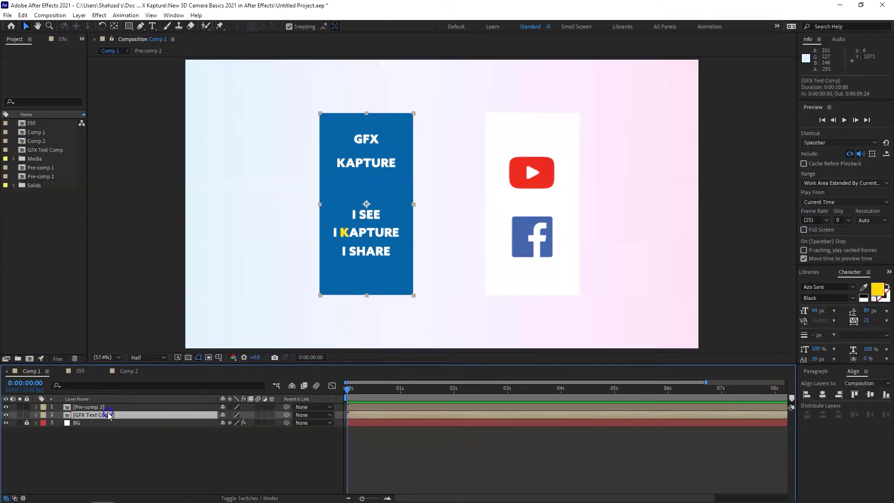
click(524, 208)
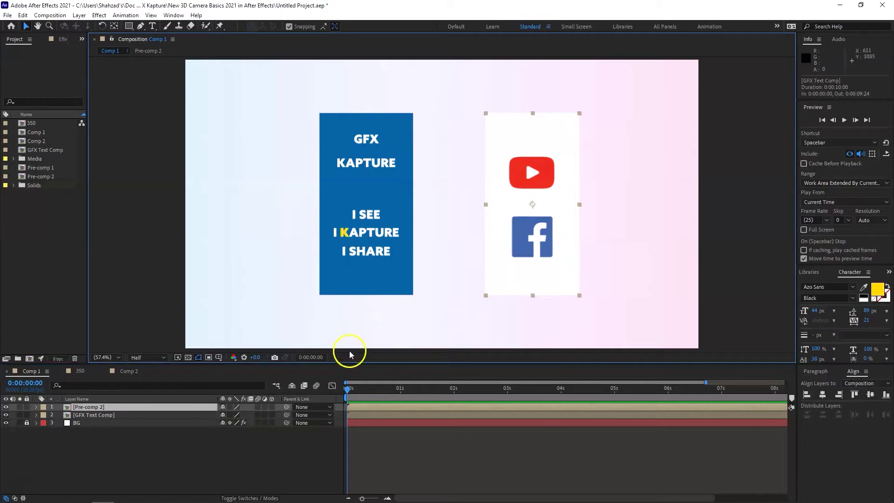
Turn Pre-comp 2 and GFX Text Comp into 3D layers, leaving the BG layer 2D.
click(272, 406)
click(272, 415)
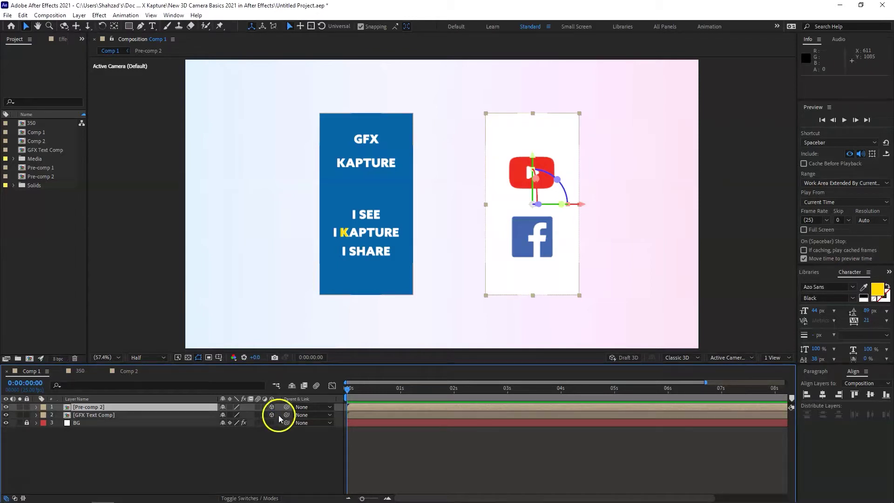
click(270, 424)
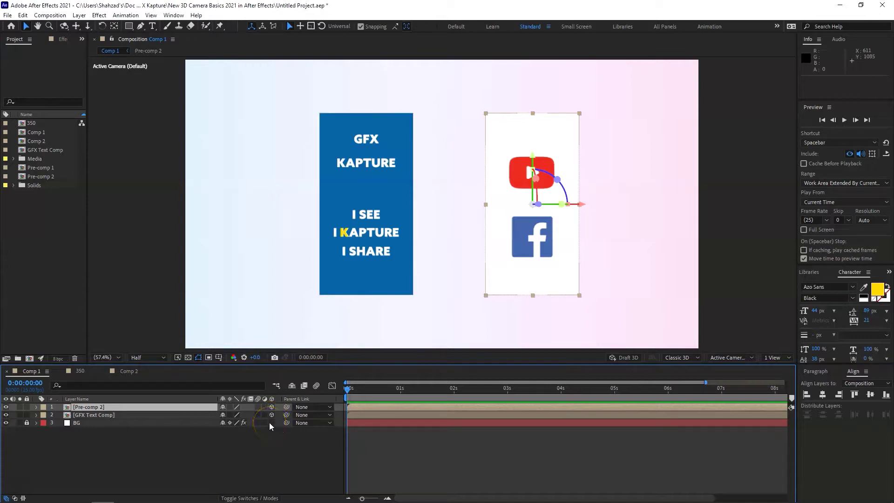
click(269, 424)
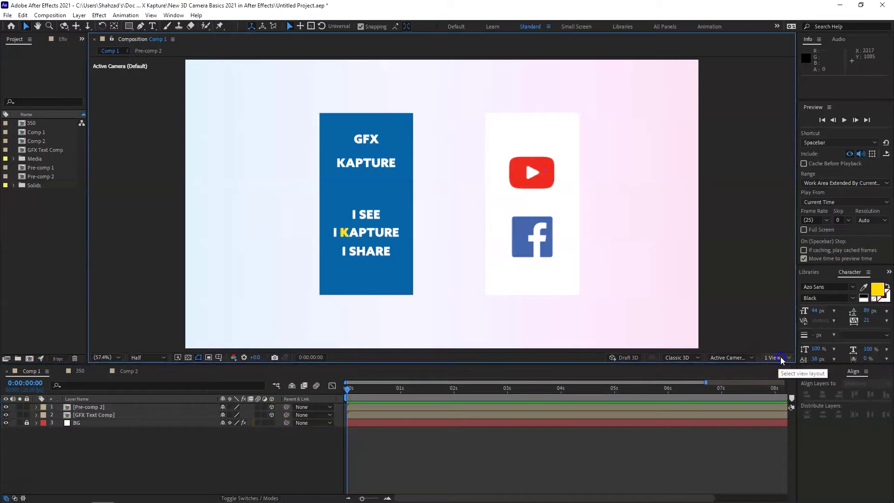
Display the composition in the 4 Views layout.
click(782, 358)
click(780, 377)
click(777, 358)
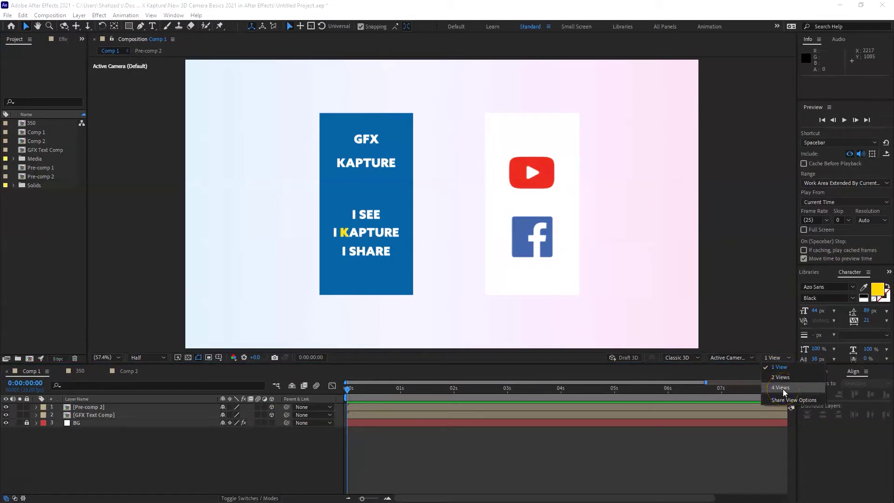
click(783, 388)
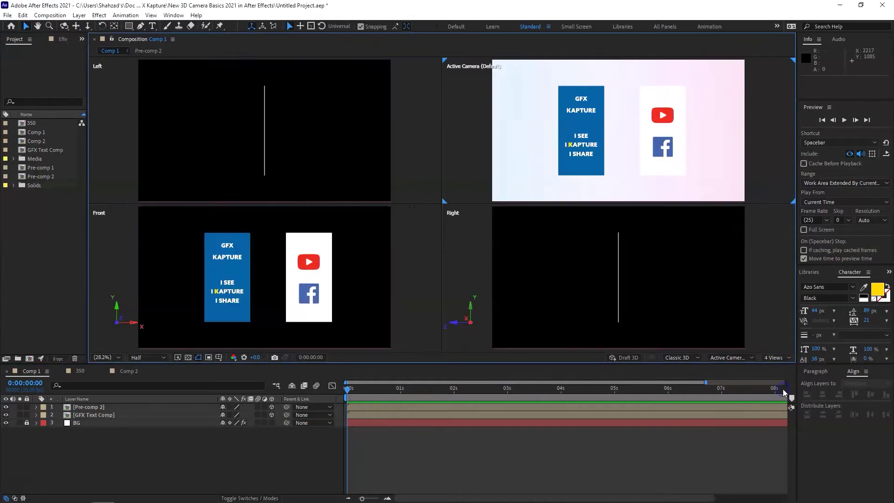
Set the composition viewer to the 2 Views layout, activate the Left view and check its available view options.
click(781, 359)
click(781, 358)
click(775, 376)
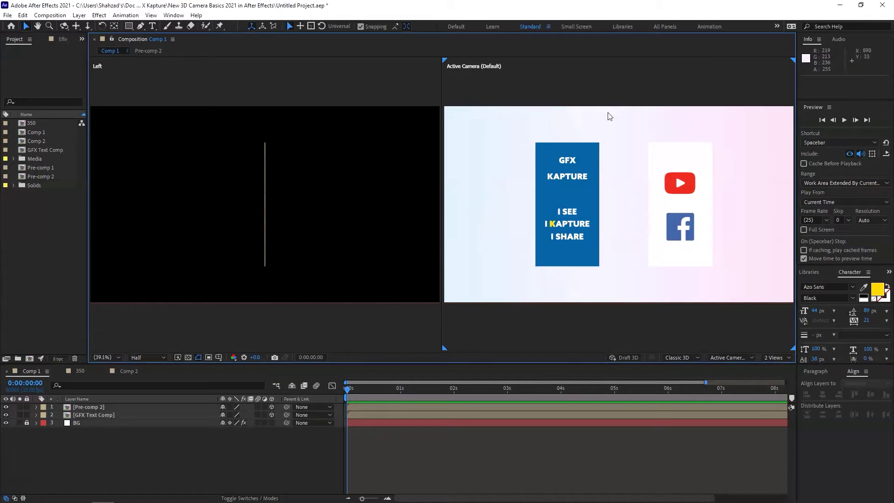
click(256, 186)
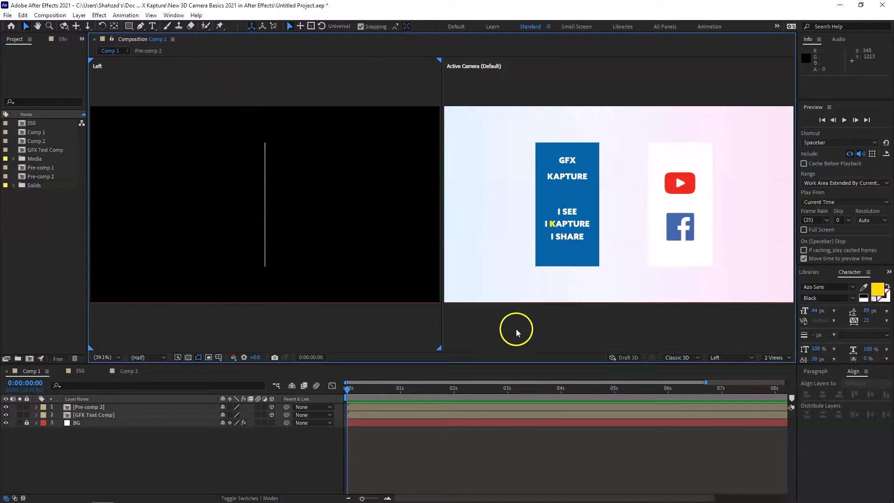
click(728, 357)
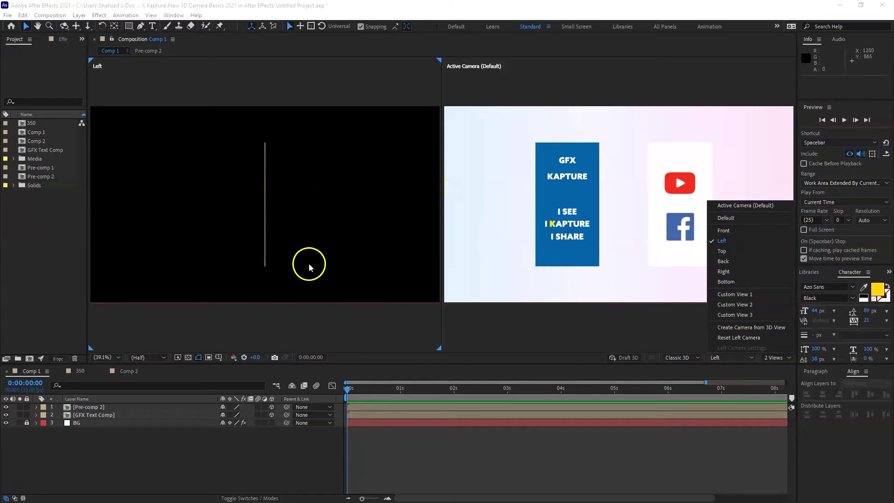
click(20, 485)
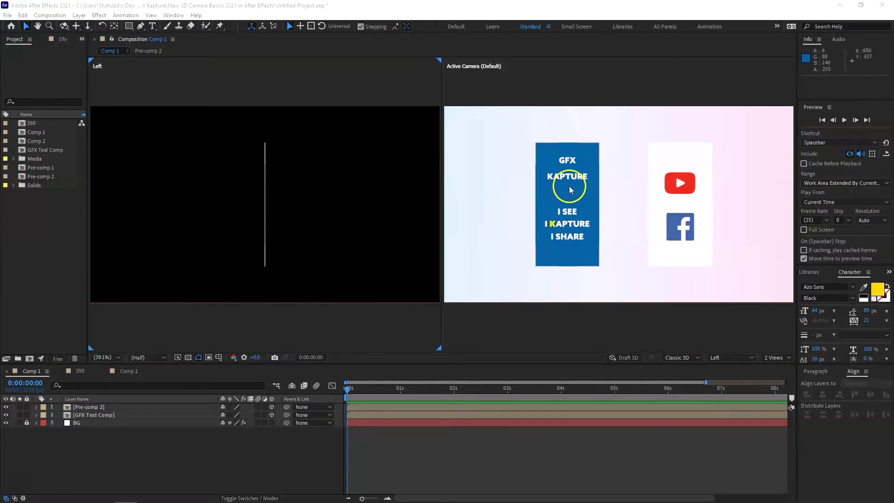
Try moving the GFX Text Comp layer up to about Y 404 and back to about Z 325 in the Left view.
click(91, 406)
click(545, 194)
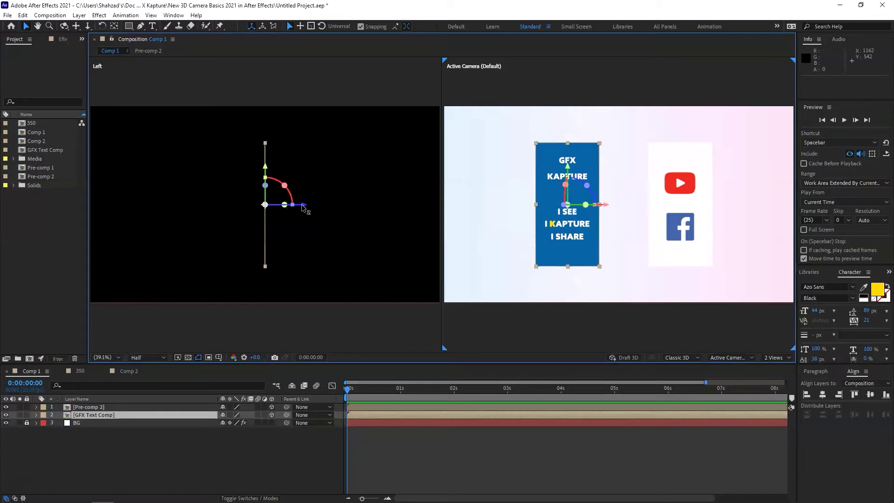
drag(303, 208, 343, 203)
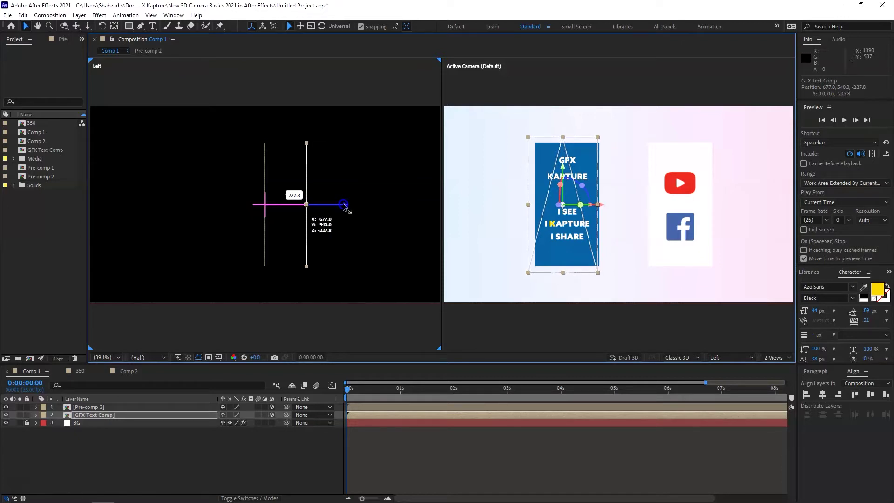
drag(343, 203, 301, 210)
drag(266, 171, 270, 147)
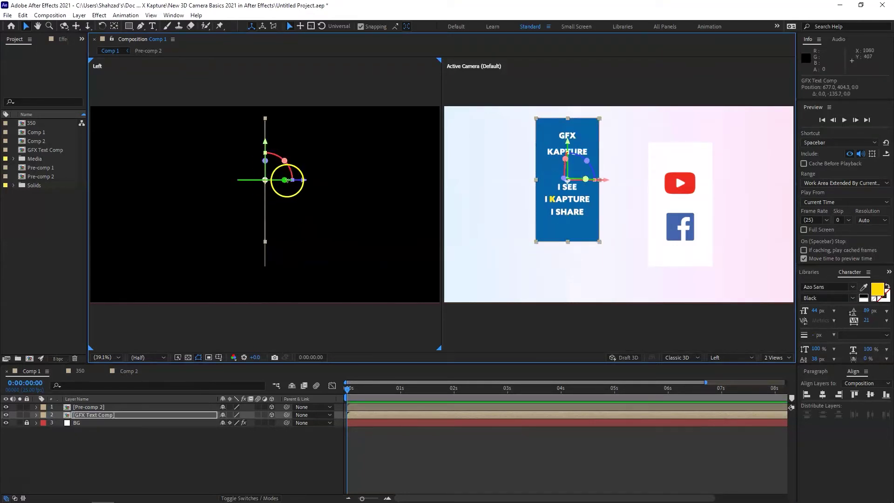
drag(303, 183, 242, 181)
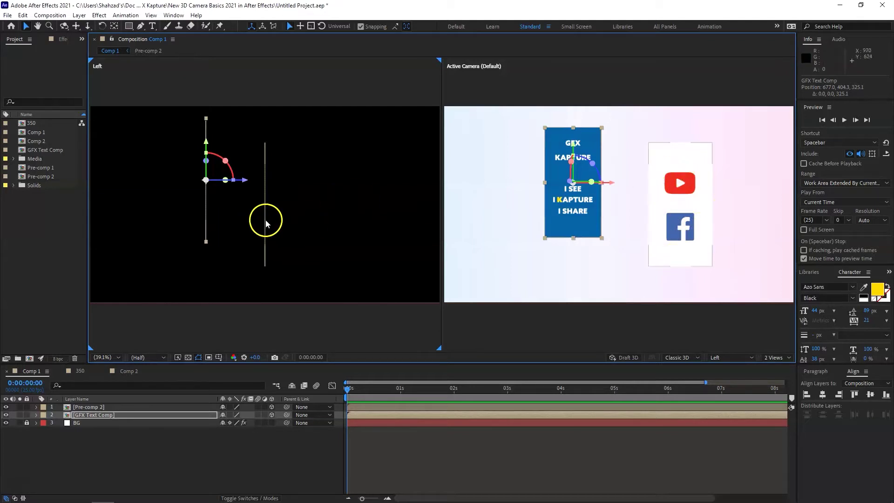
Try bringing Pre-comp 2 forward to about Z -586 and shifting GFX Text Comp forward along its Z axis.
click(703, 221)
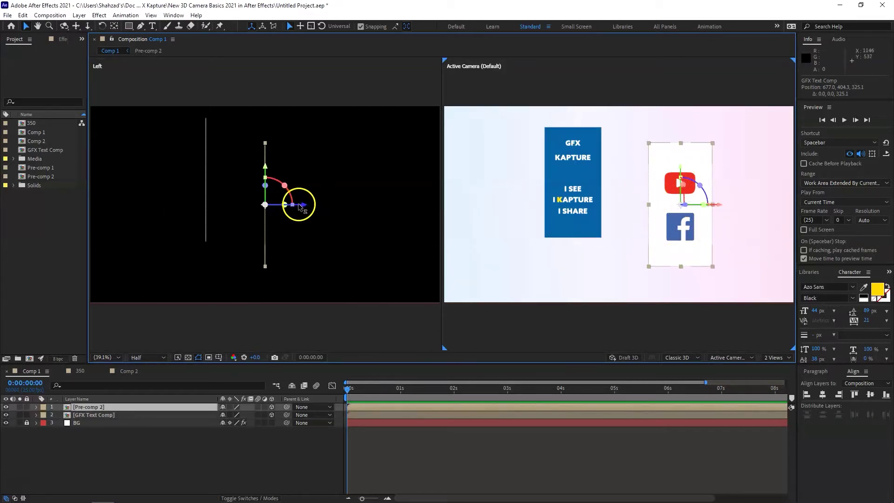
drag(298, 205, 399, 227)
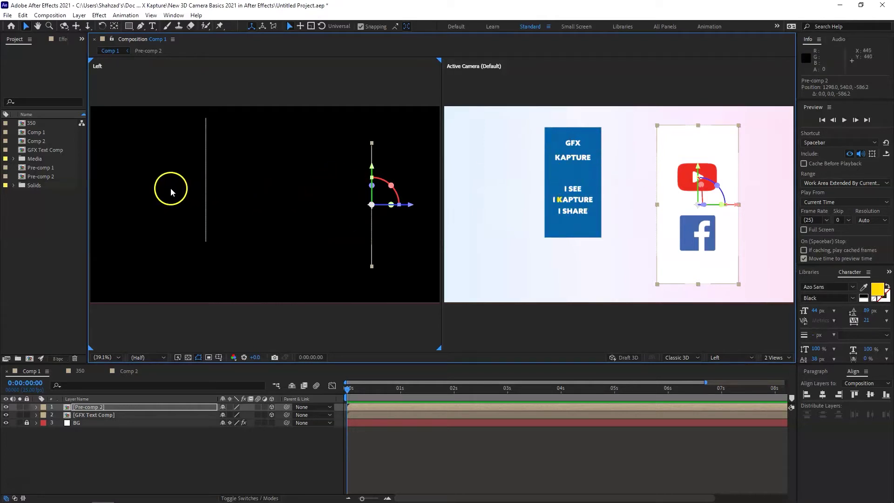
click(204, 179)
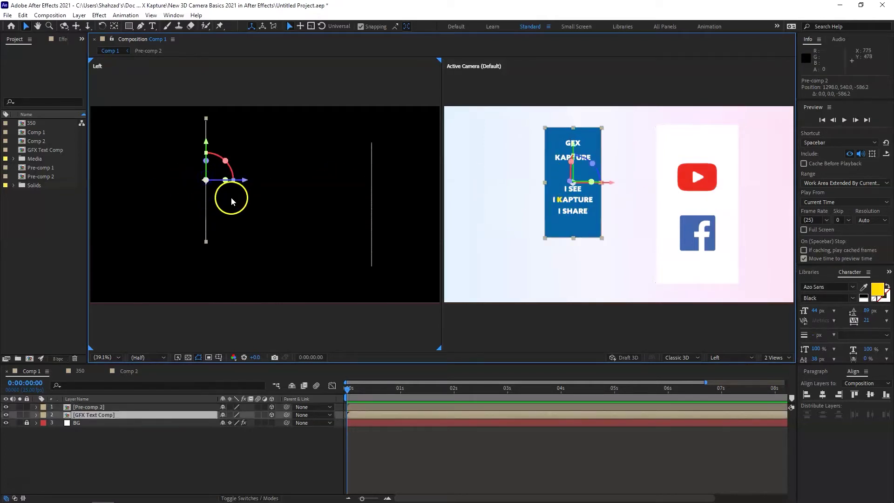
drag(242, 186, 293, 186)
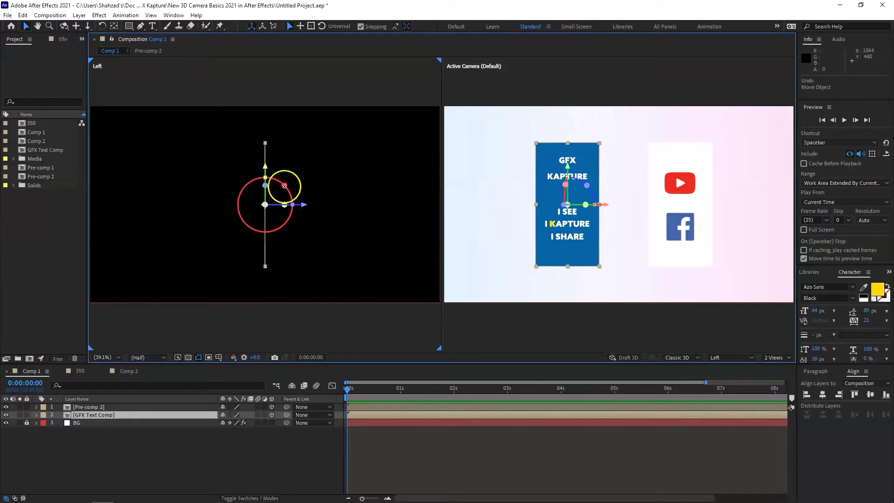
Try rotating the GFX Text Comp layer around its X axis to 45° and 315°, and undo the changes.
drag(284, 186, 301, 206)
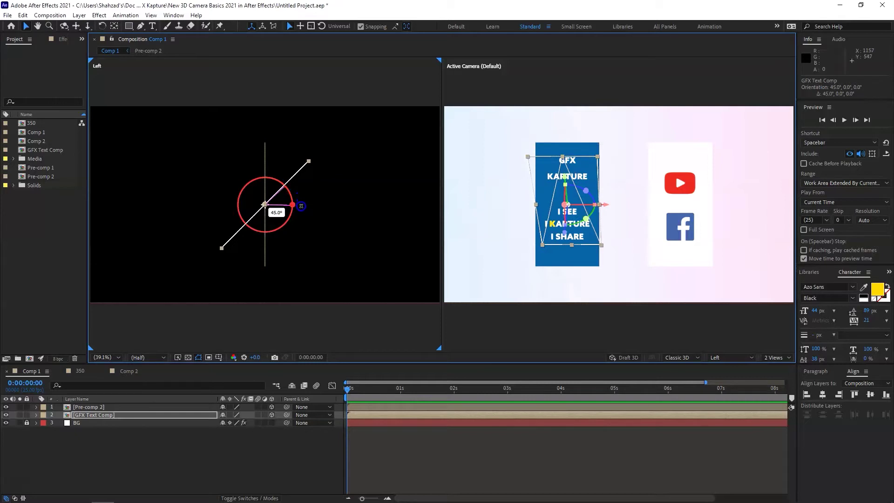
drag(301, 206, 265, 230)
drag(265, 230, 265, 173)
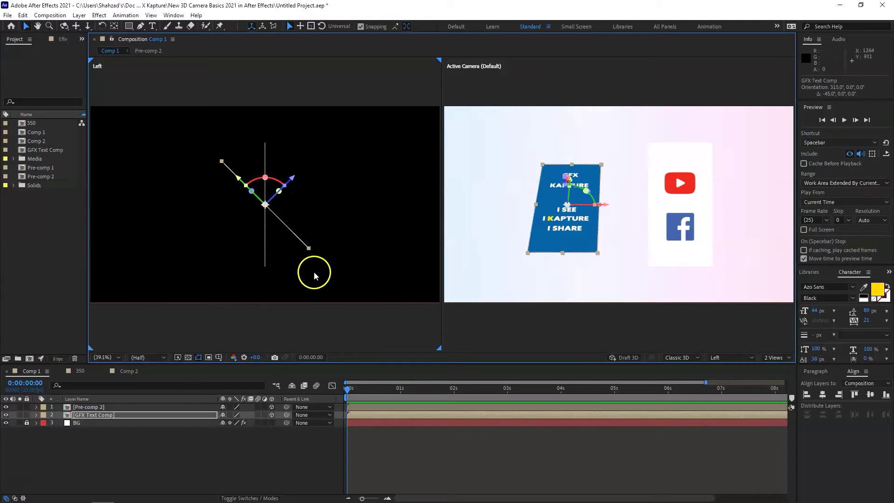
key(ctrl+z)
click(342, 236)
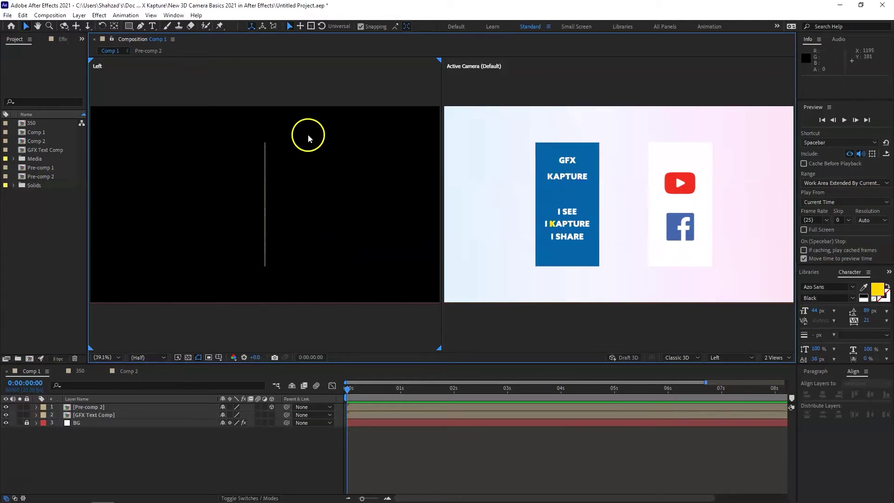
Try the Scale and Rotation modes of the 3D transform gizmo and return to Universal mode.
click(289, 28)
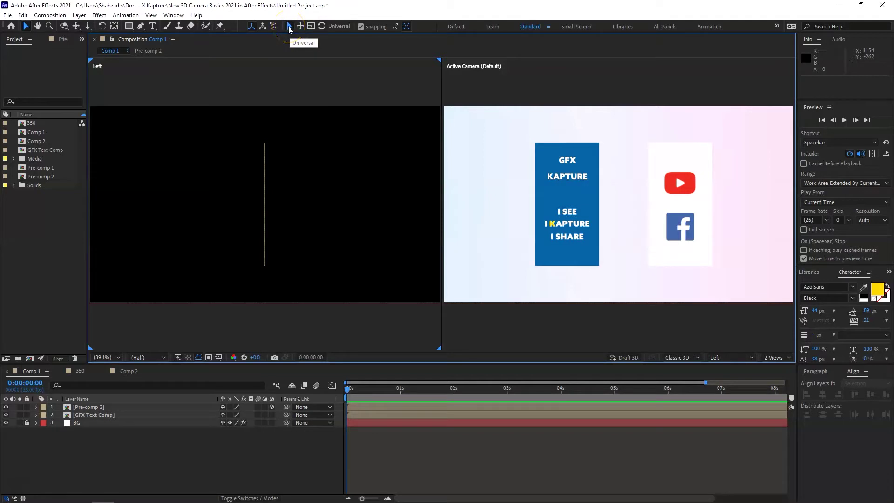
click(311, 26)
click(322, 27)
click(289, 27)
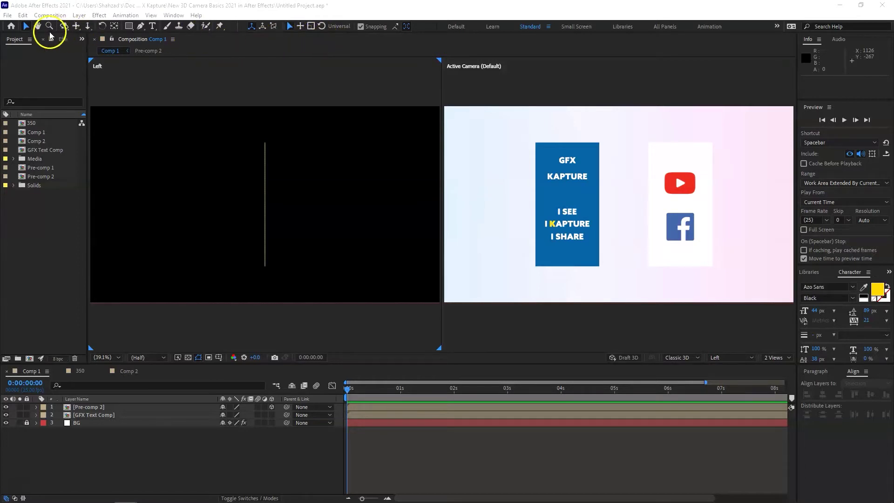
Examine the Camera Navigation options in the 3D preferences, discard any changes and return to the Left view.
click(8, 15)
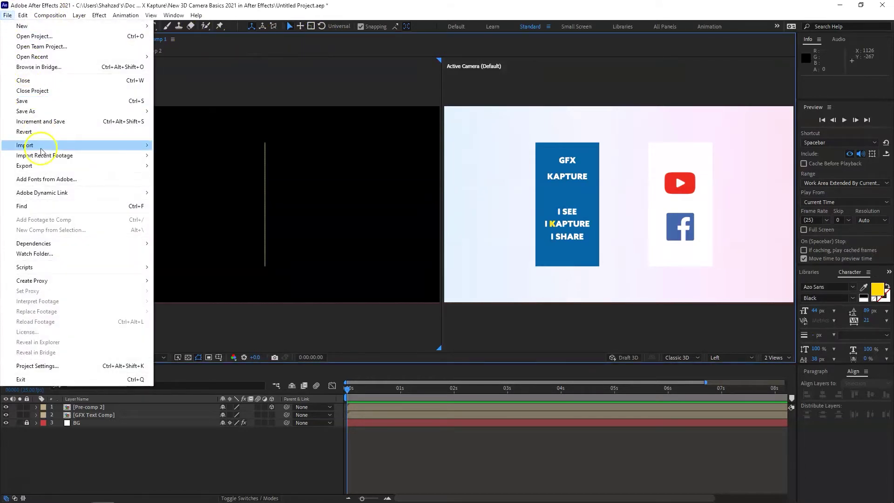
mouse_move(23, 15)
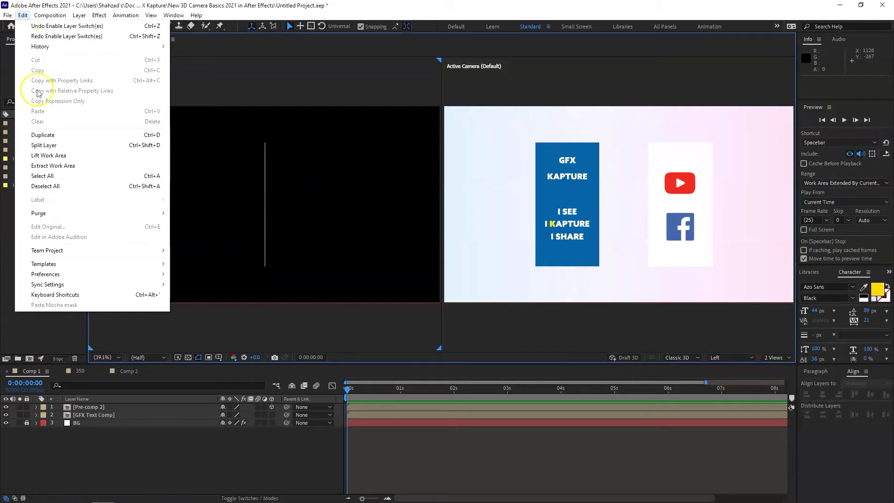
mouse_move(73, 275)
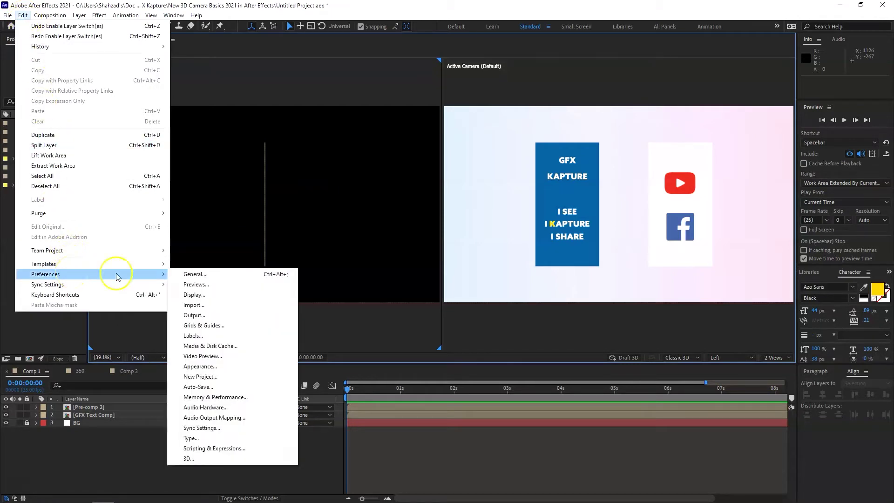
click(221, 274)
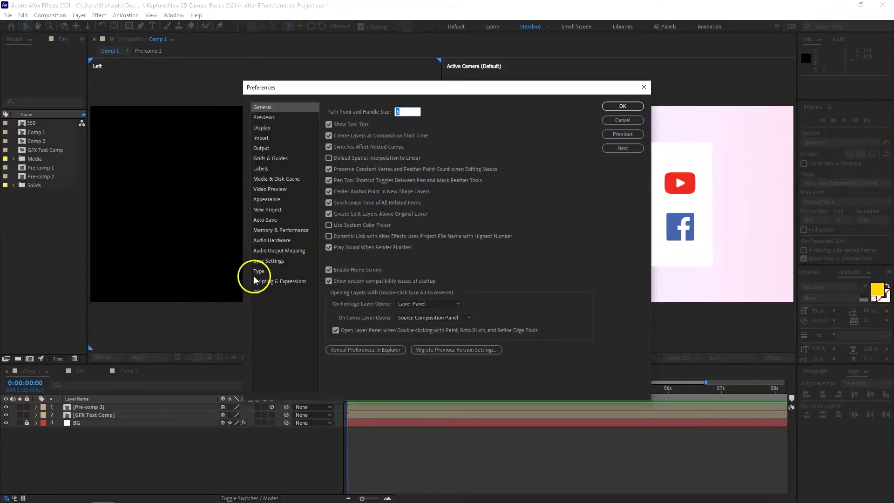
click(258, 292)
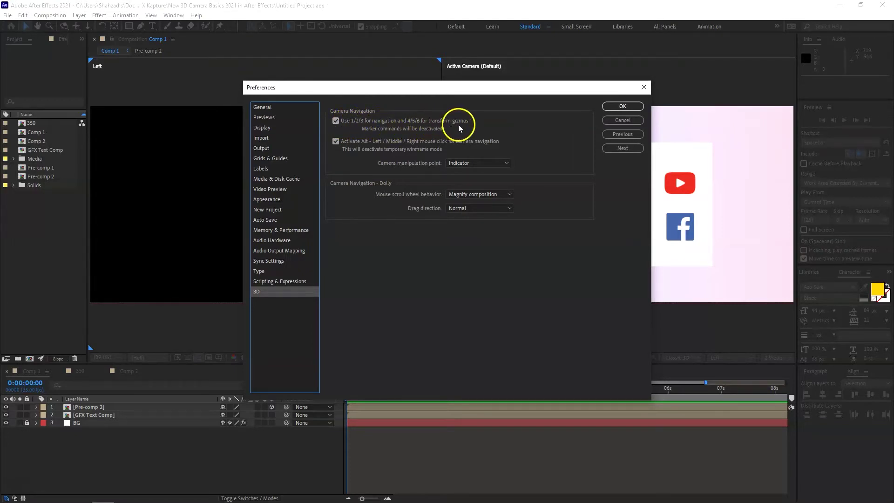
click(337, 123)
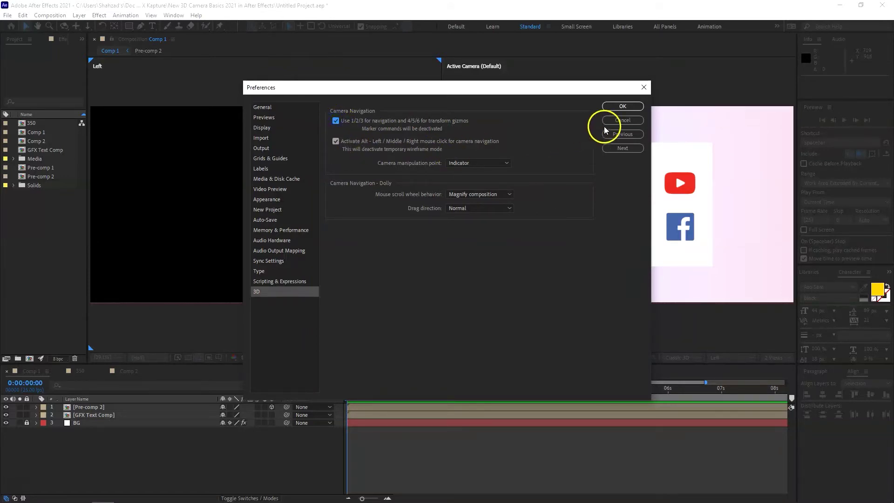
click(623, 120)
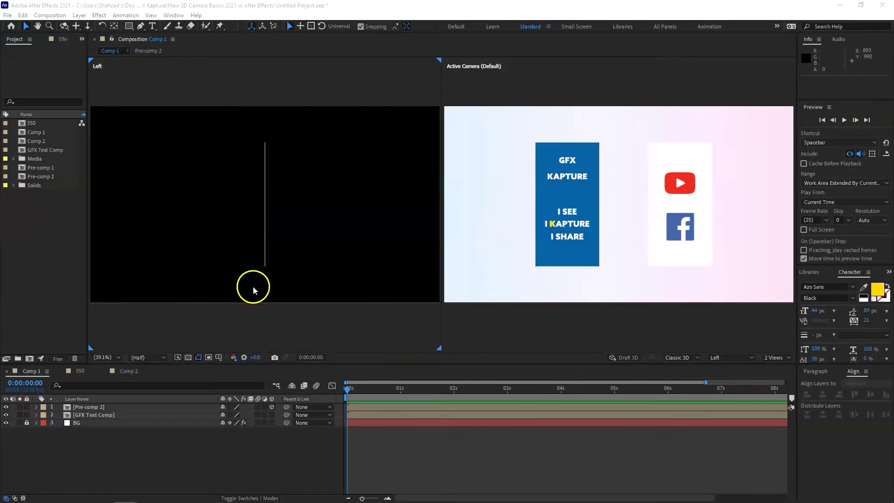
click(179, 174)
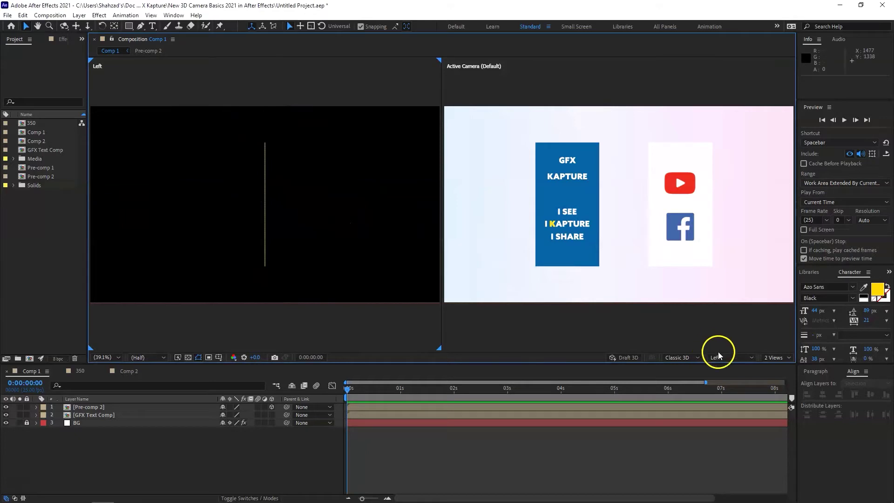
click(729, 358)
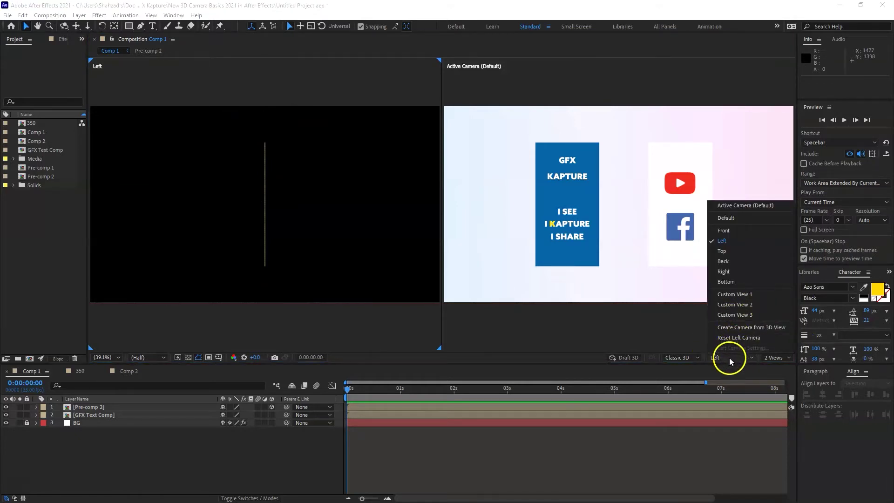
click(333, 117)
click(125, 229)
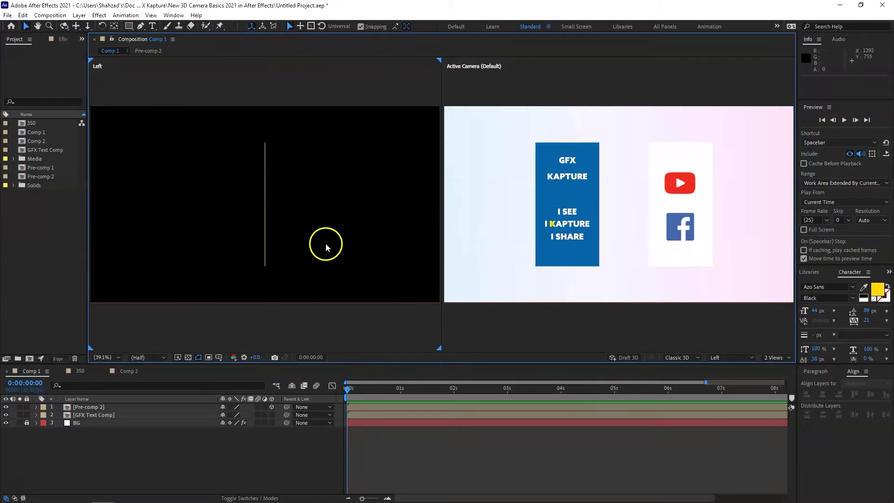
click(549, 124)
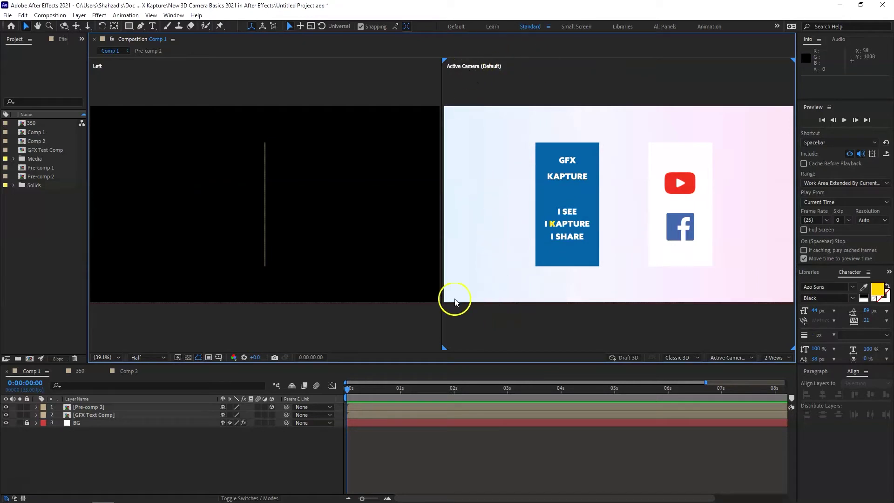
click(231, 173)
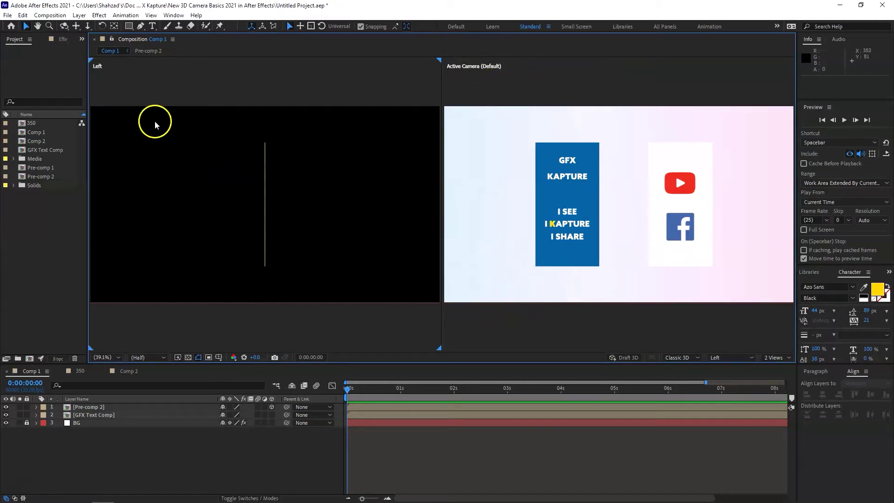
Switch the Left view to Custom View 1 and turn the GFX Text Comp layer into a 3D layer.
click(744, 360)
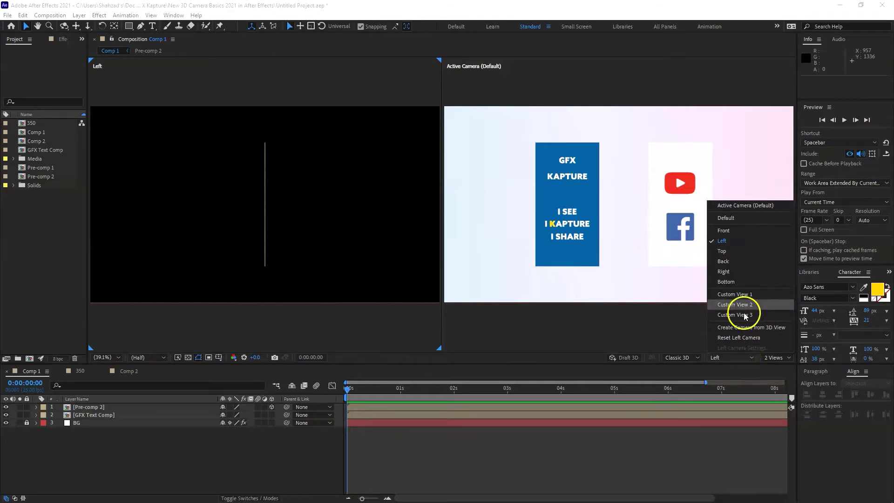
click(753, 292)
click(503, 313)
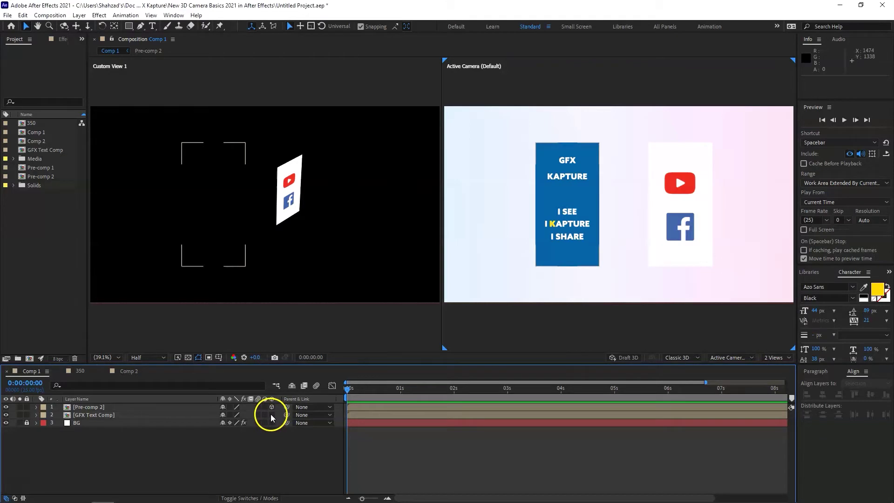
click(271, 415)
click(279, 437)
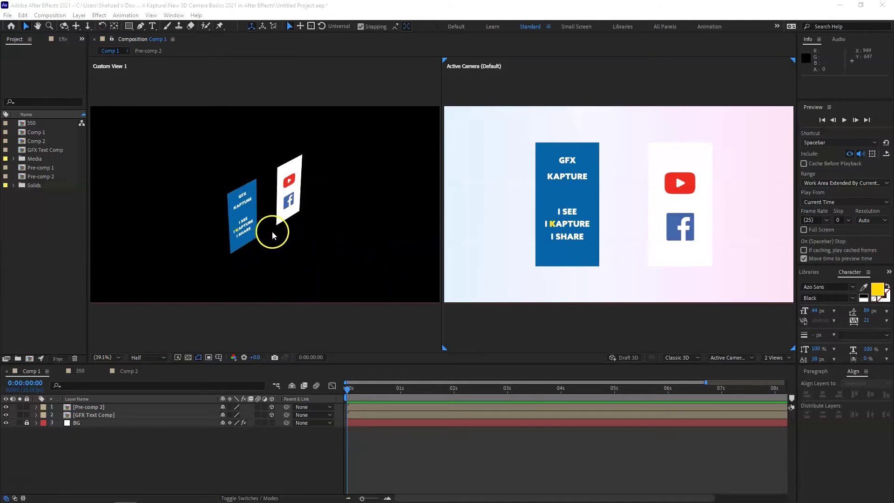
Try moving GFX Text Comp vertically and rotating it to about 60° around X and about 78° around Y, undoing each change.
click(250, 213)
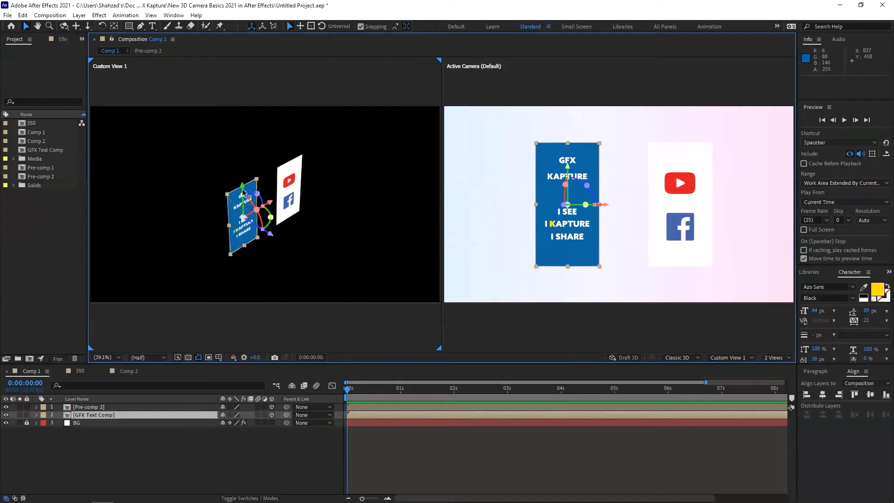
drag(243, 192, 261, 214)
key(ctrl+z)
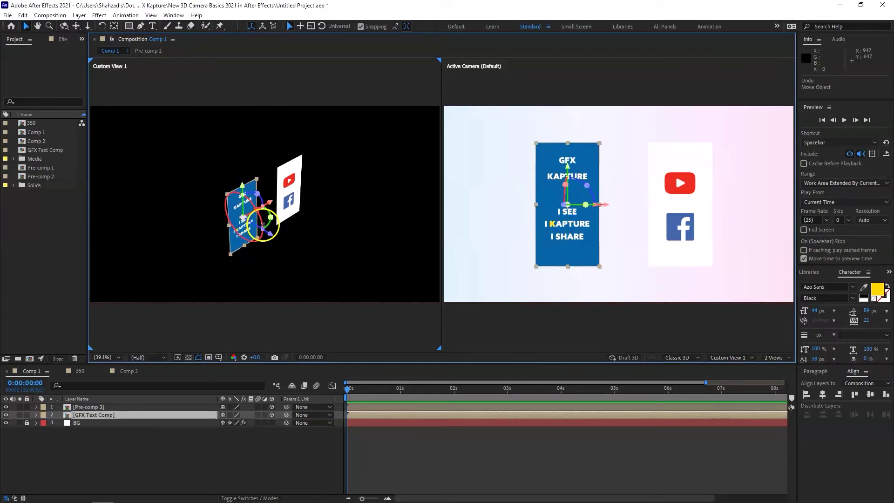
drag(263, 227, 257, 236)
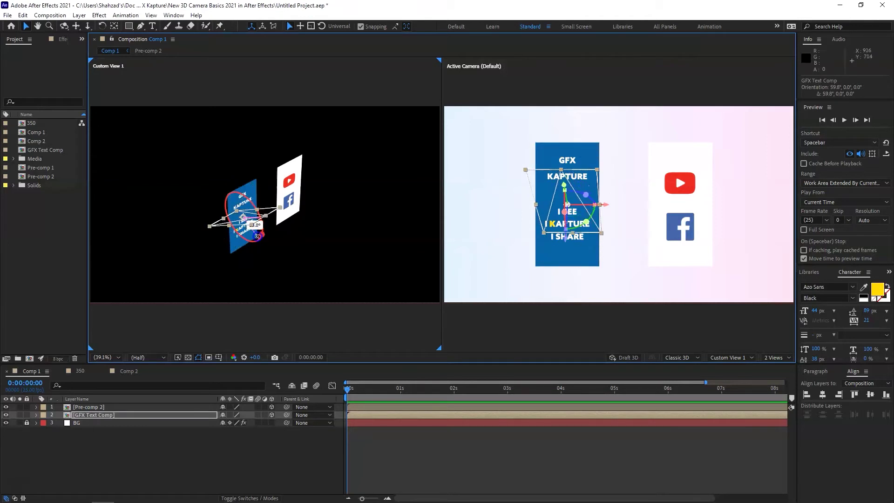
key(ctrl+z)
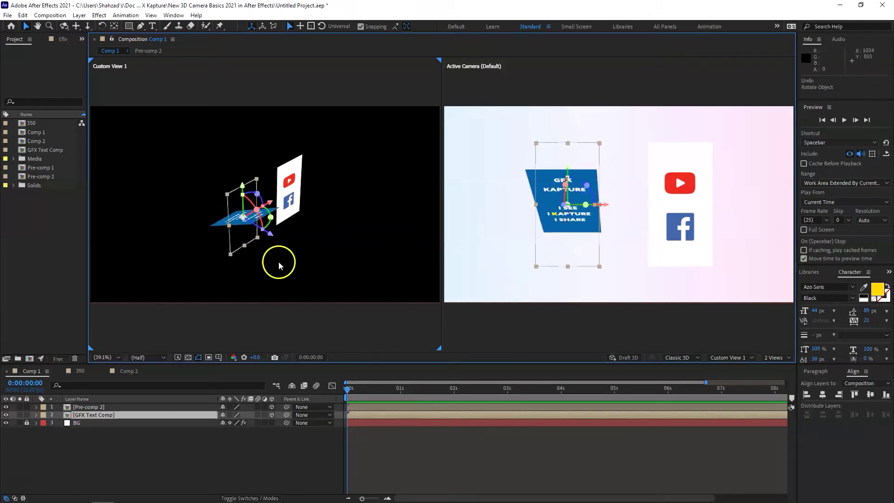
drag(269, 218, 244, 261)
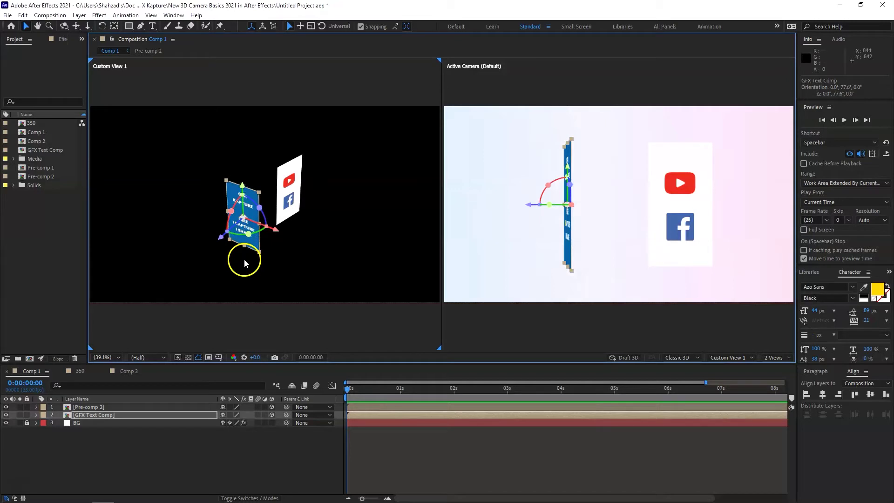
key(ctrl+z)
Try pushing GFX Text Comp back and pulling Pre-comp 2 forward along their Z axes, and undo the moves.
drag(272, 232, 209, 195)
click(221, 244)
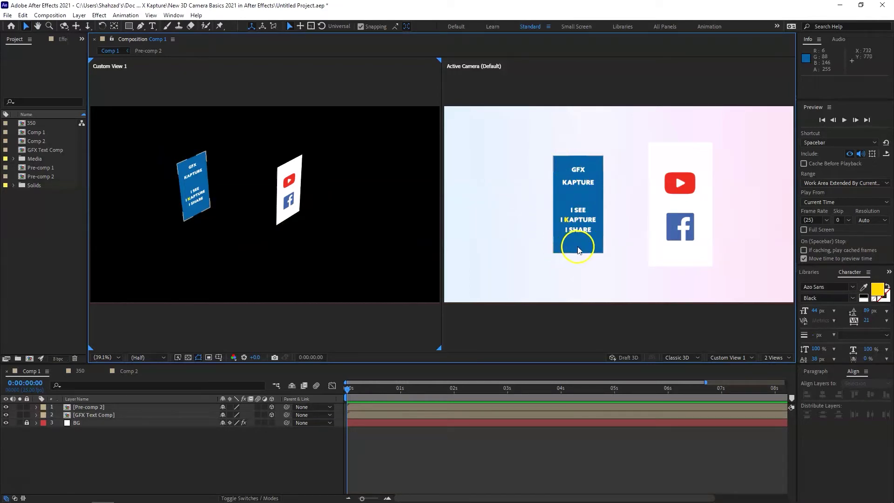
click(683, 203)
click(347, 239)
drag(316, 206, 435, 257)
click(295, 239)
click(356, 235)
key(ctrl+z)
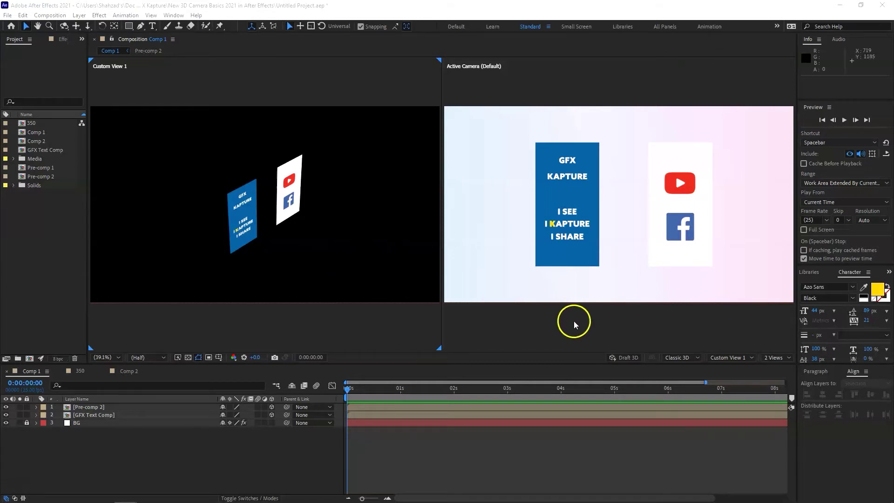
Turn on Draft 3D for Custom View 1 and show the 3D ground plane.
click(627, 358)
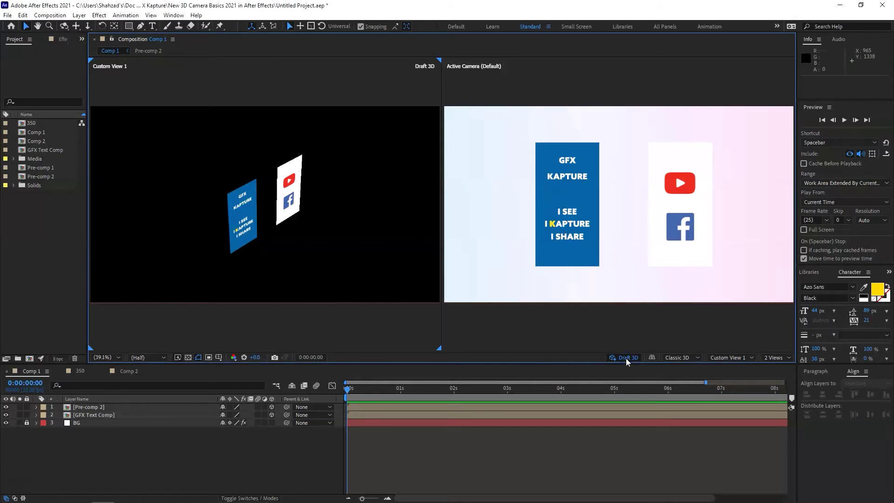
click(111, 326)
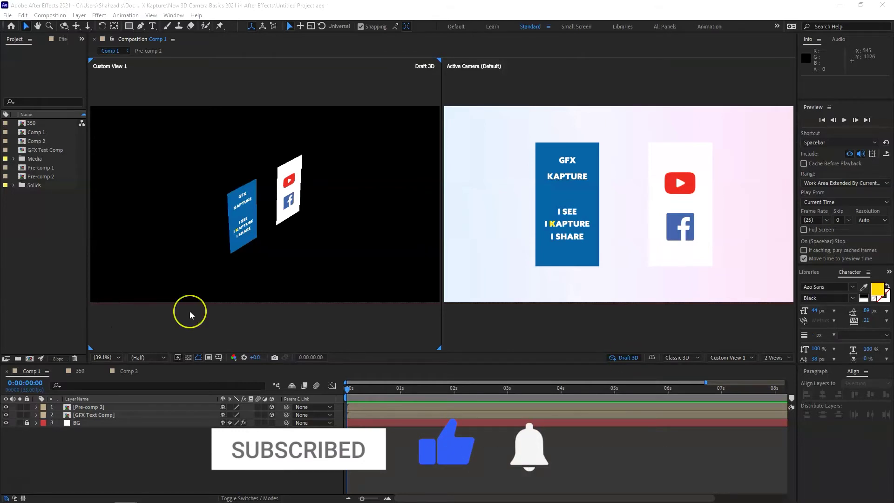
click(651, 358)
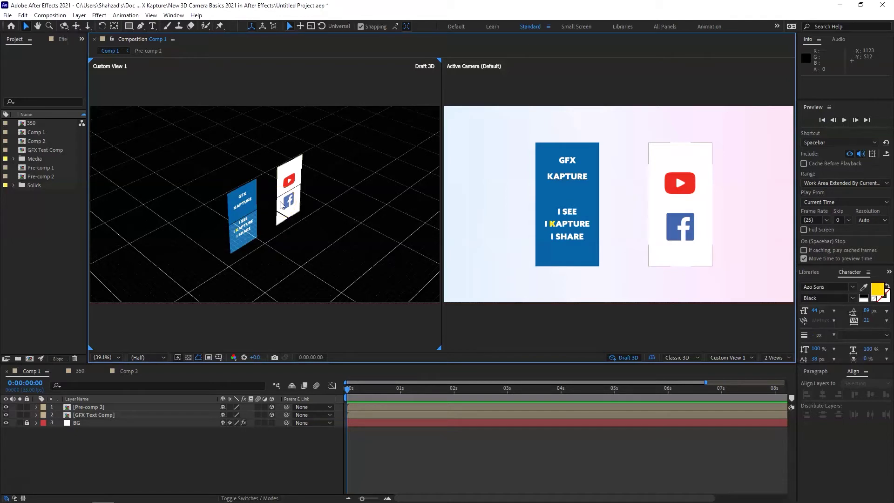
Undo the last composition settings change and set Comp 1's background color to white.
key(ctrl+z)
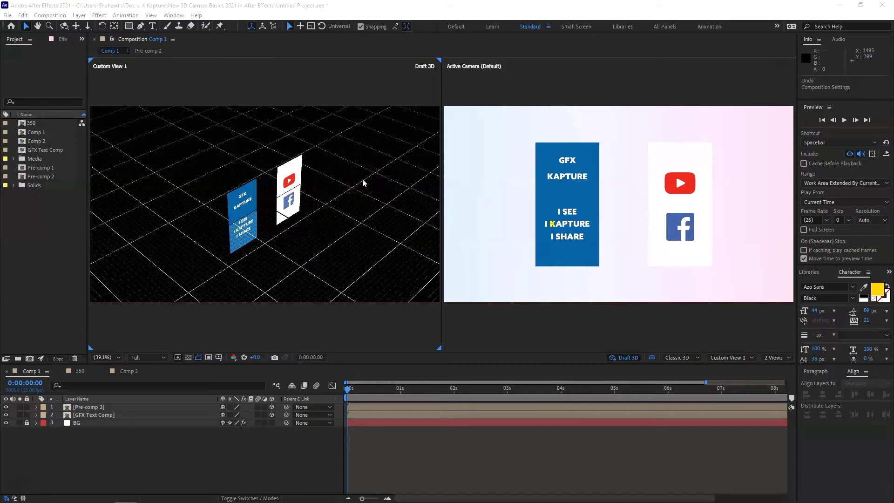
click(49, 15)
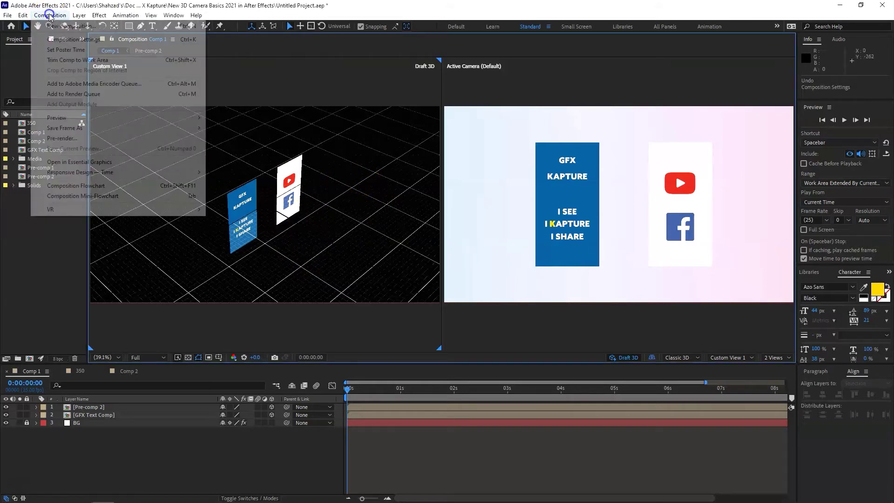
click(68, 40)
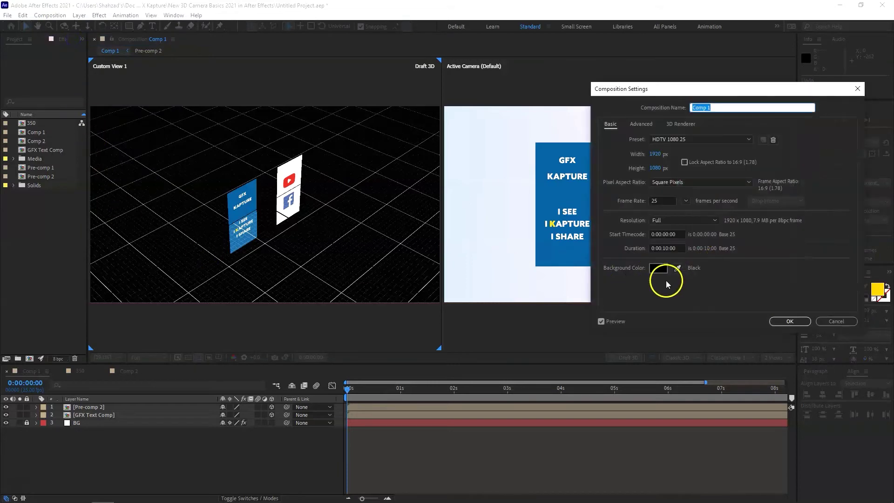
click(665, 268)
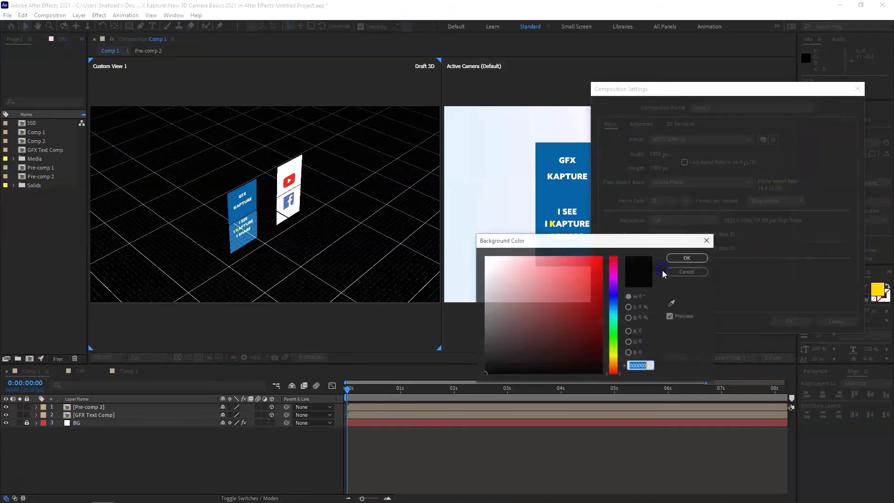
drag(581, 243, 597, 181)
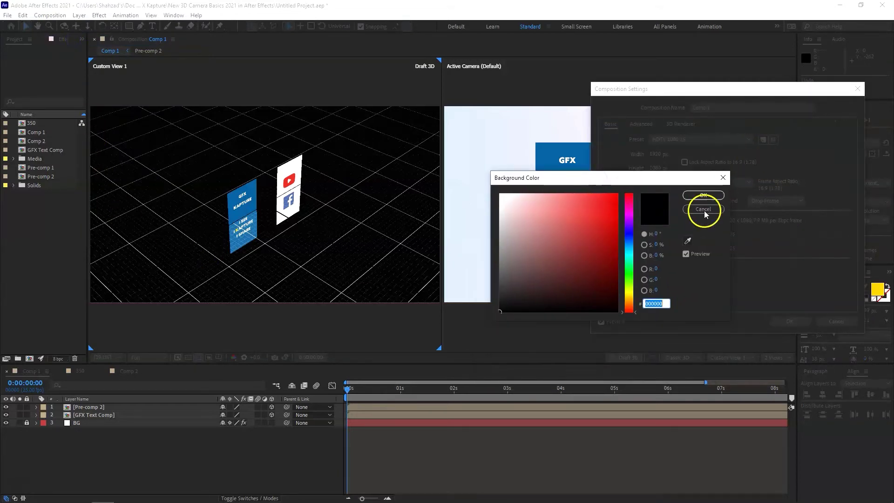
drag(509, 235, 474, 206)
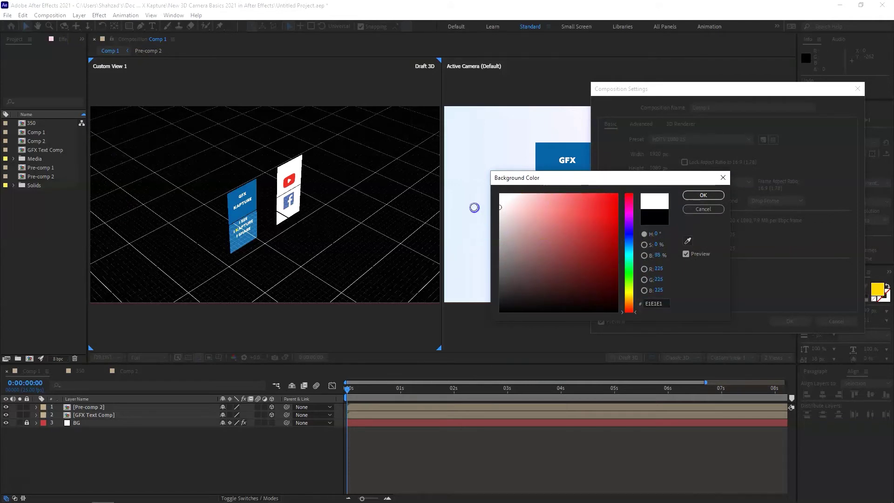
click(715, 201)
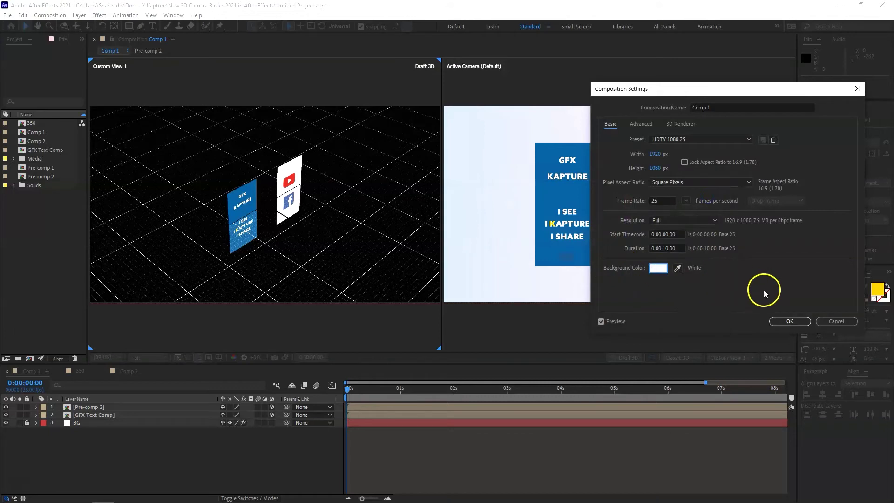
click(791, 321)
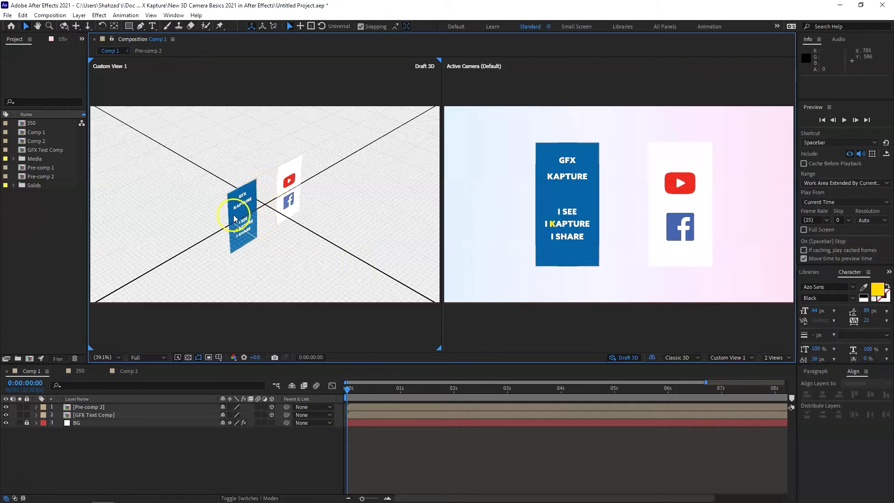
Move the GFX Text Comp layer forward along its Z axis to about Z -230 in Custom View 1.
click(289, 195)
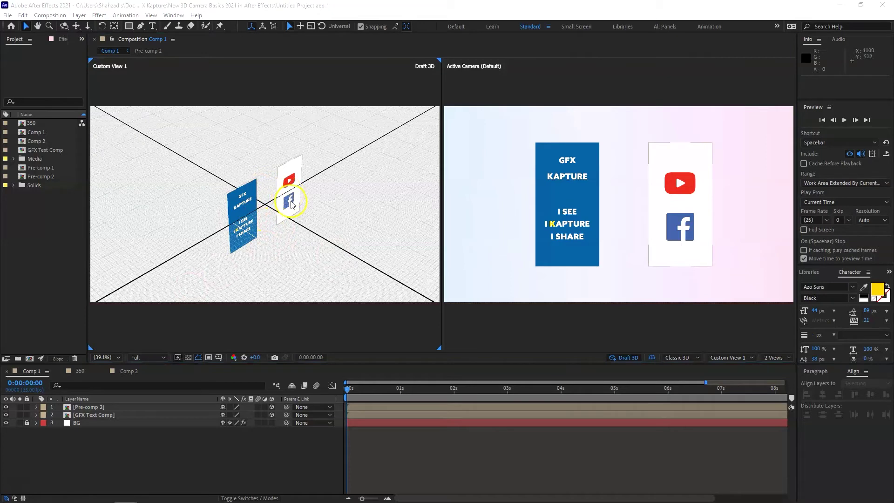
click(290, 204)
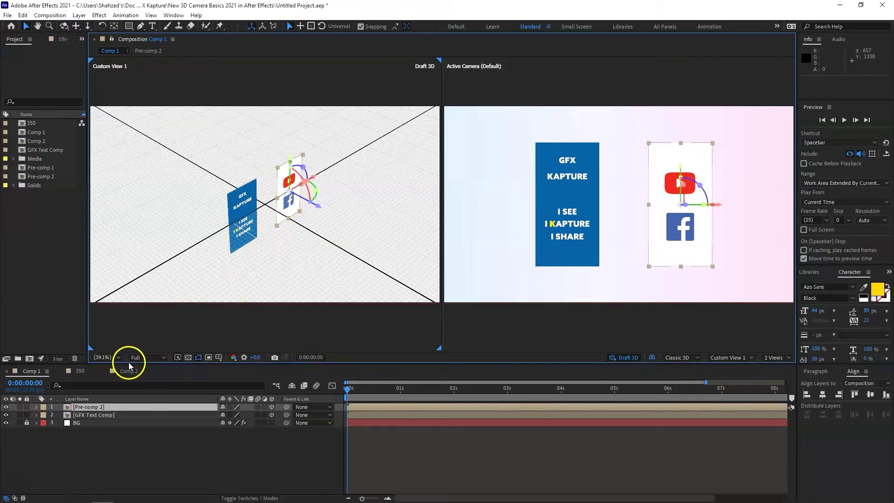
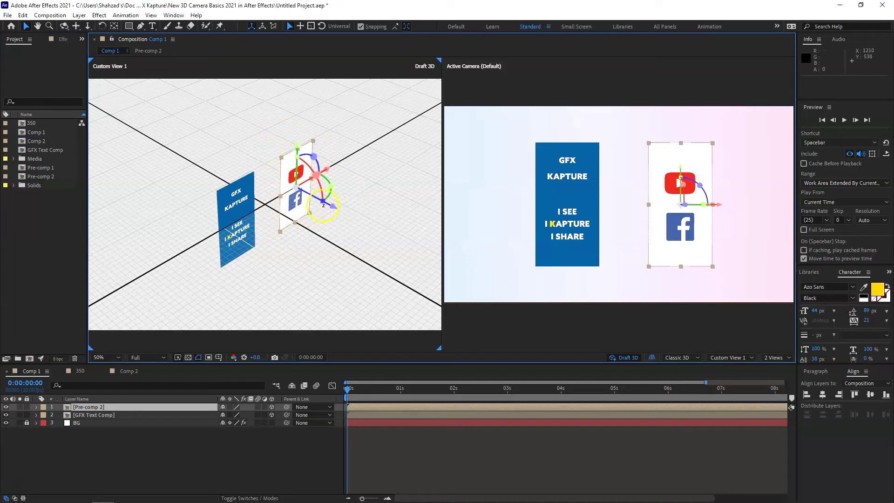
click(238, 212)
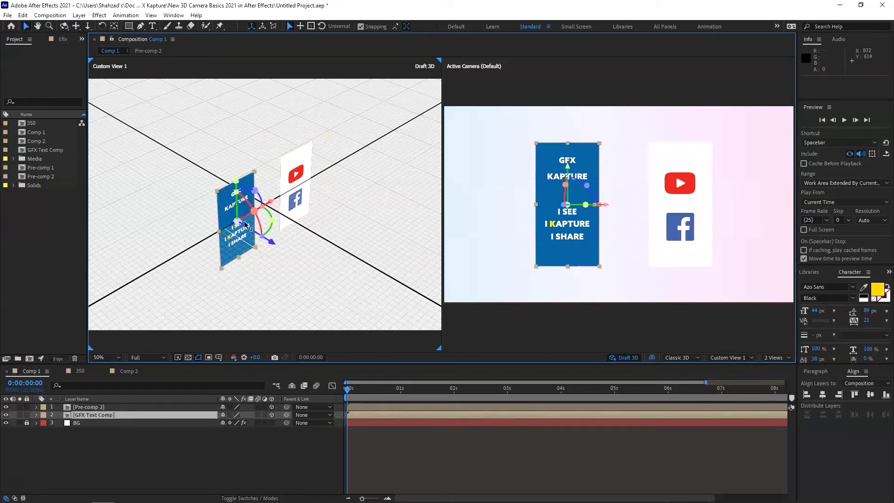
drag(270, 243, 314, 273)
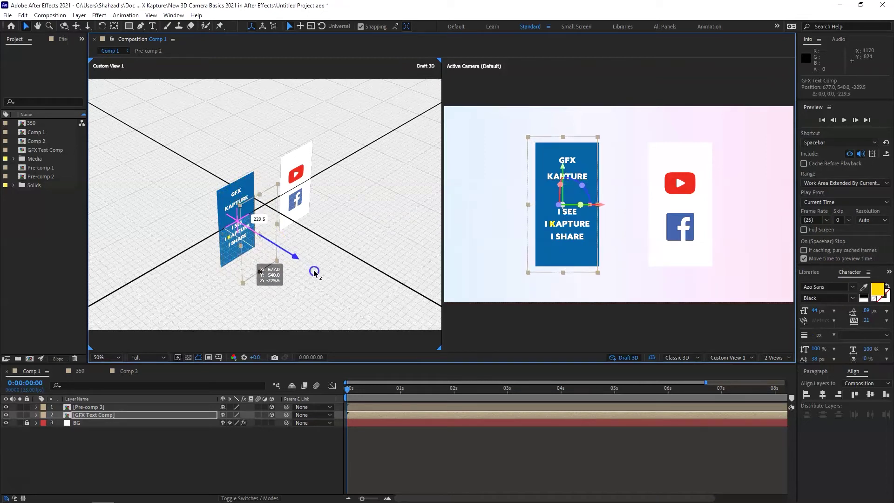
drag(314, 270, 314, 271)
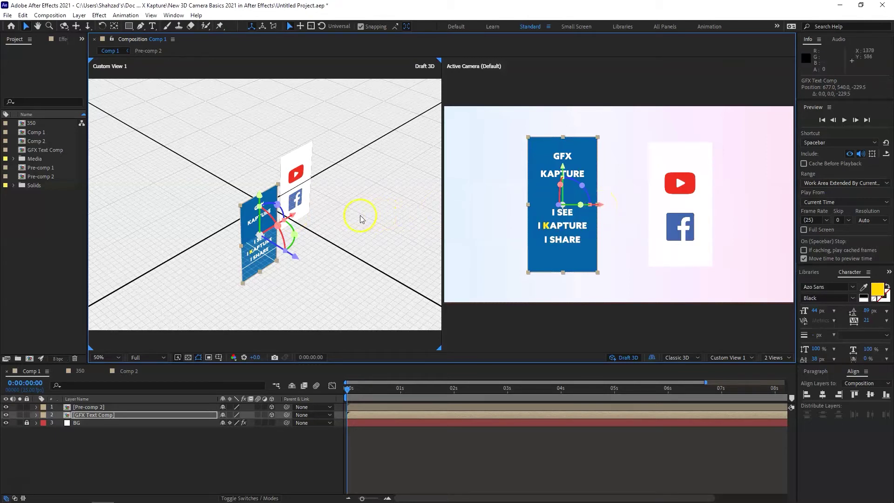
Move GFX Text Comp along its X axis to about X 1081 and rotate it around X to about 331°.
drag(292, 217, 342, 194)
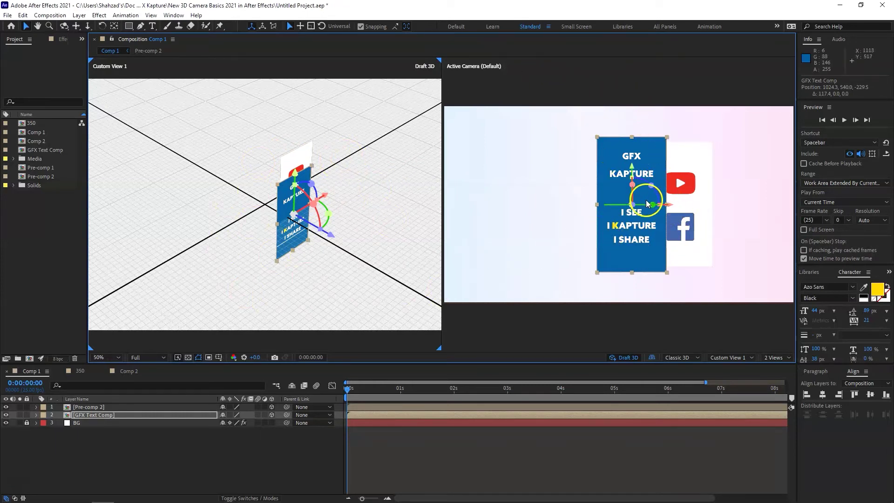
drag(668, 206, 679, 207)
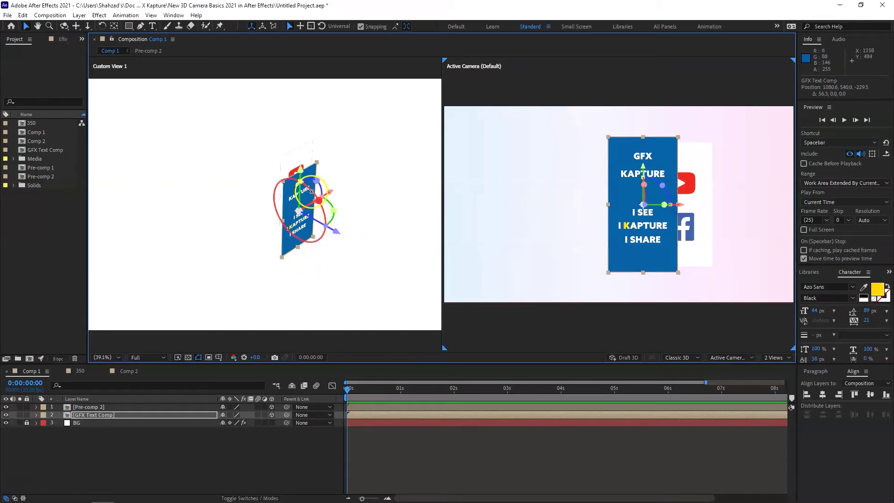
drag(311, 191, 322, 207)
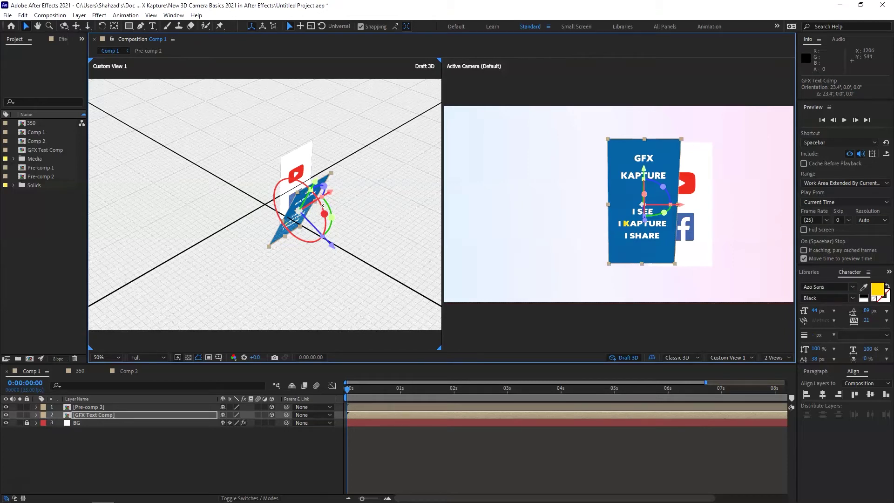
drag(322, 206, 301, 186)
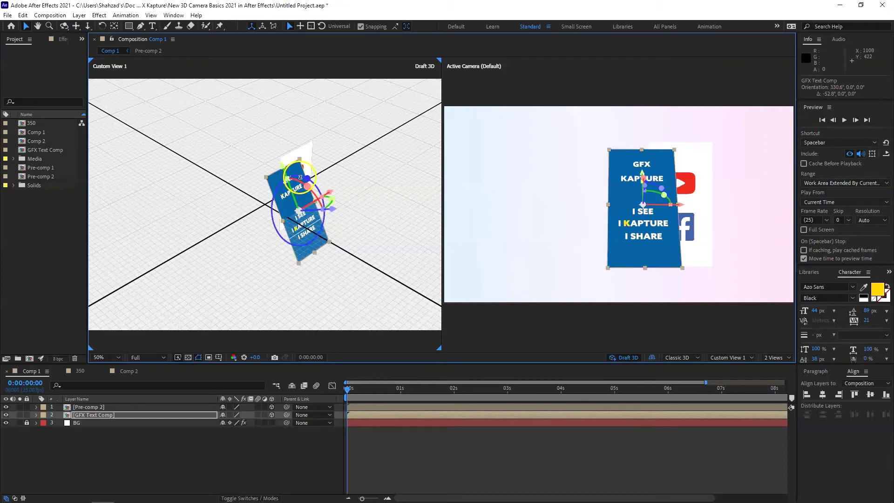
Try moving GFX Text Comp freely upward in Custom View 1, and undo both that move and the layer's rotations.
drag(284, 175, 273, 127)
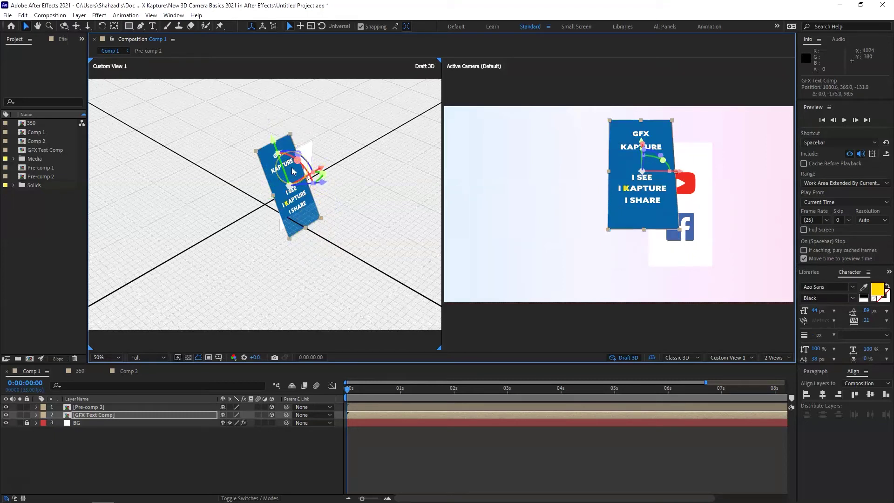
mouse_move(293, 171)
mouse_down()
mouse_move(297, 180)
mouse_move(293, 171)
mouse_up()
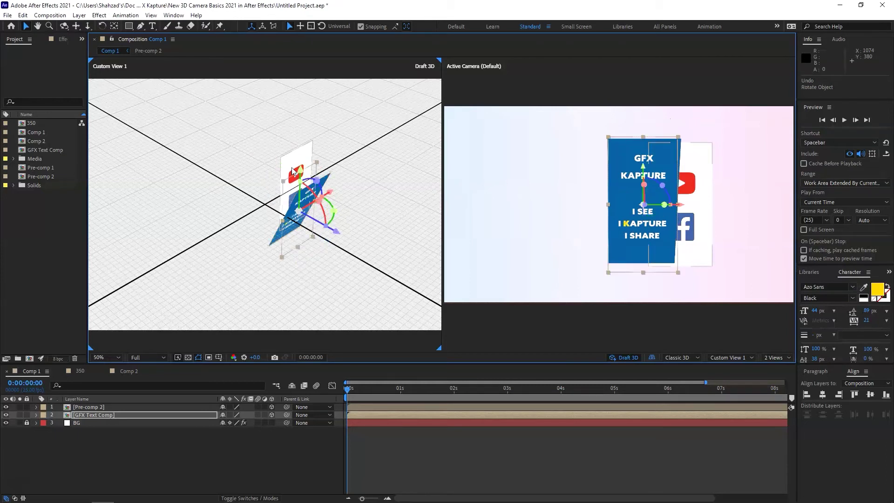
key(ctrl+z)
click(284, 159)
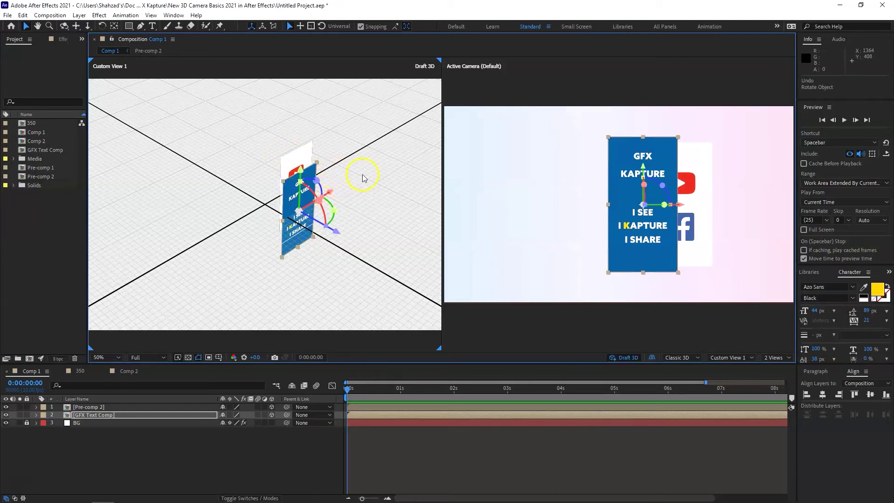
click(664, 157)
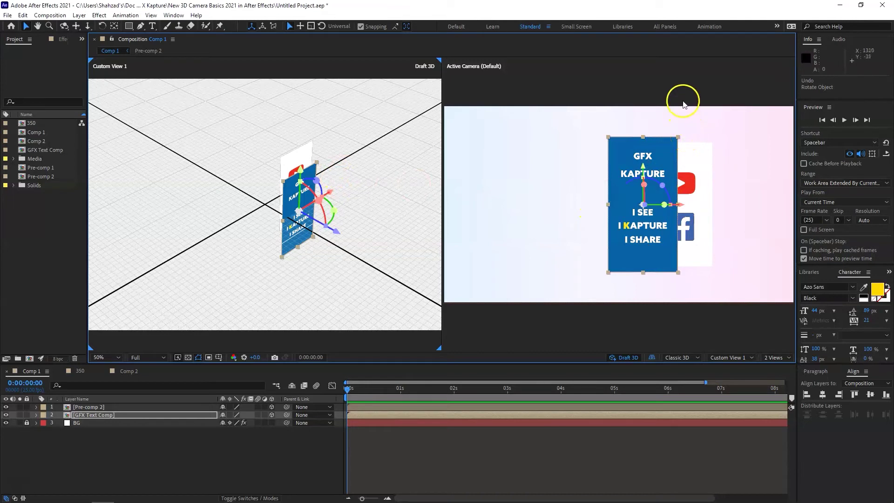
Try the orbit tool and dolly Custom View 1 closer to the cards with the Dolly Towards Cursor tool.
click(65, 28)
click(65, 28)
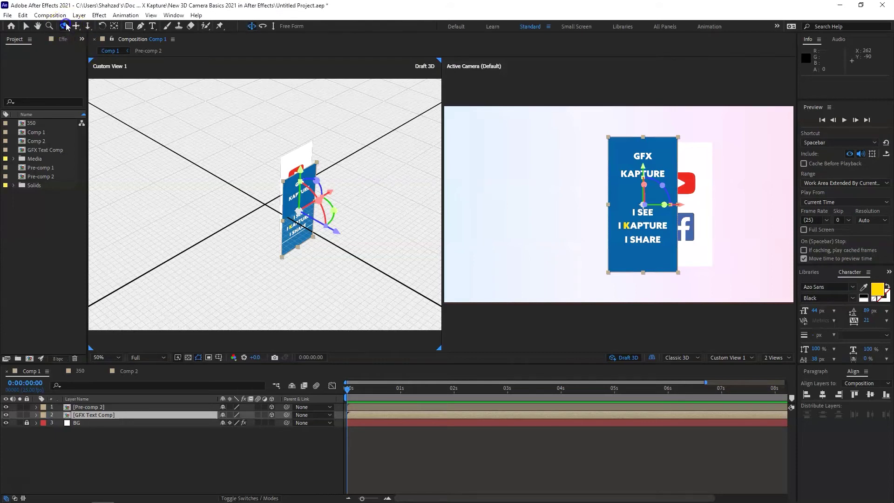
click(134, 95)
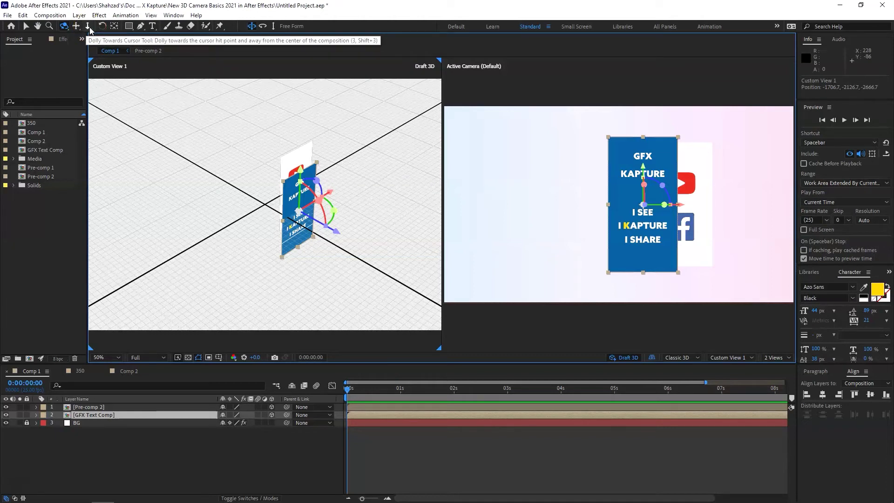
click(87, 27)
mouse_move(267, 212)
mouse_down()
mouse_move(270, 243)
mouse_move(291, 259)
mouse_move(223, 177)
mouse_move(206, 98)
mouse_move(208, 33)
mouse_move(235, 104)
mouse_move(217, 28)
mouse_move(284, 167)
mouse_move(283, 224)
mouse_move(281, 206)
mouse_up()
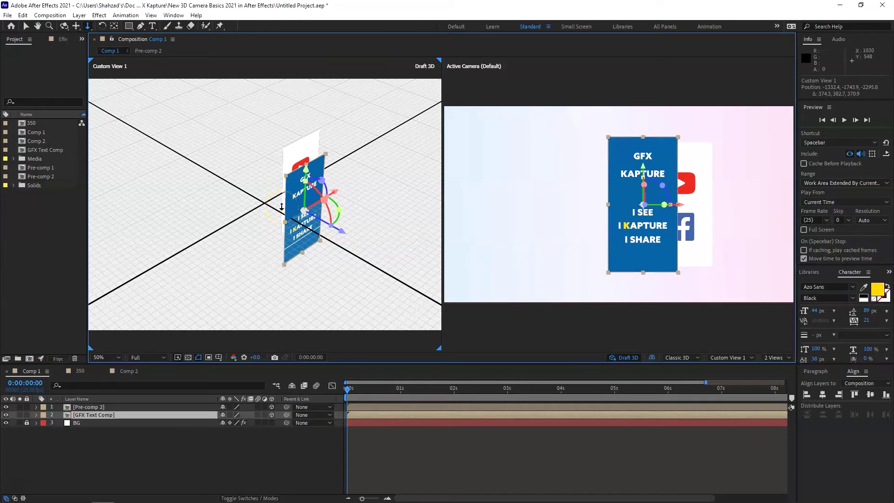
key(c)
key(c)
key(c)
key(c)
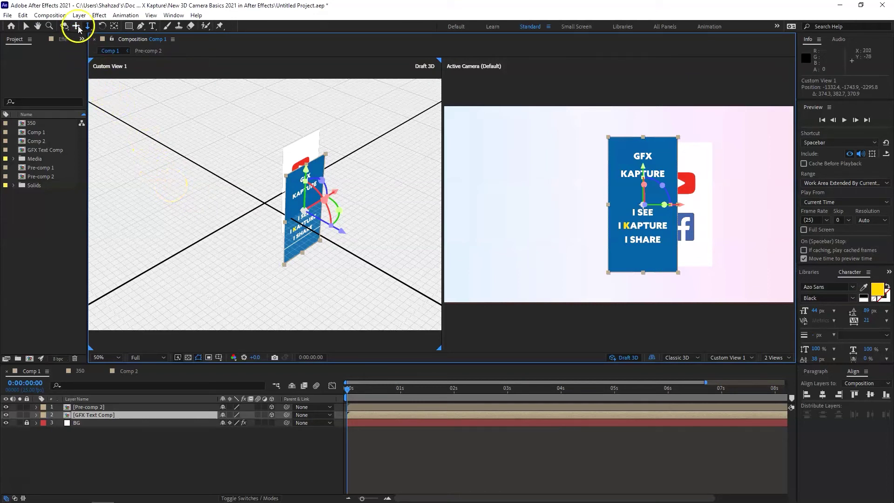
Orbit Custom View 1 around the two cards until they face the view almost frontally, and return to the Selection tool.
click(150, 417)
click(64, 26)
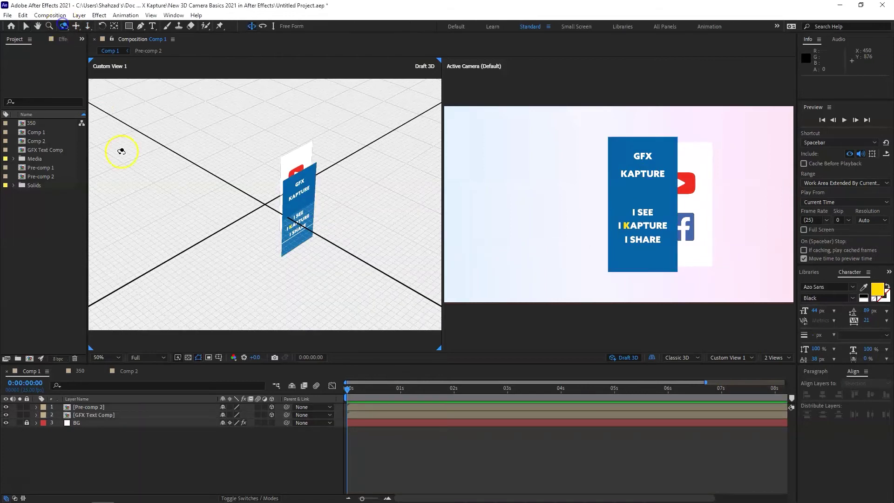
drag(243, 271, 295, 282)
key(v)
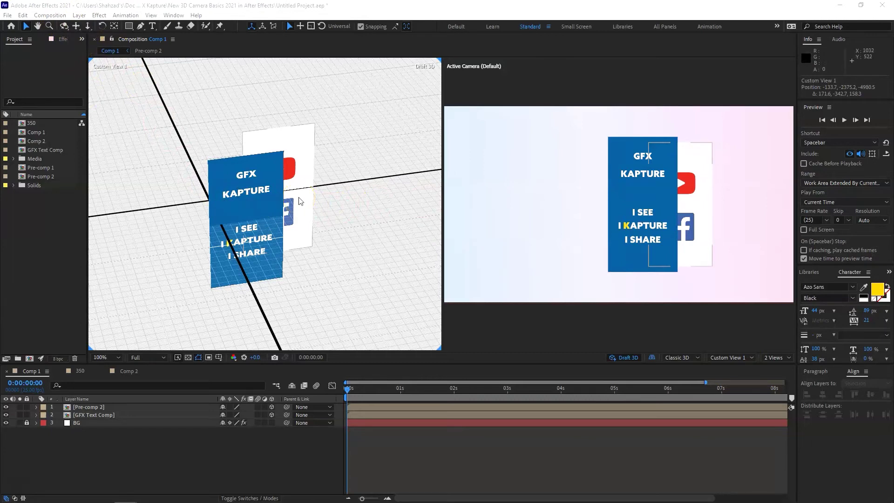
Switch the Custom View 1 viewport to the Top view, fit it to the viewport and pick out each card there.
click(256, 205)
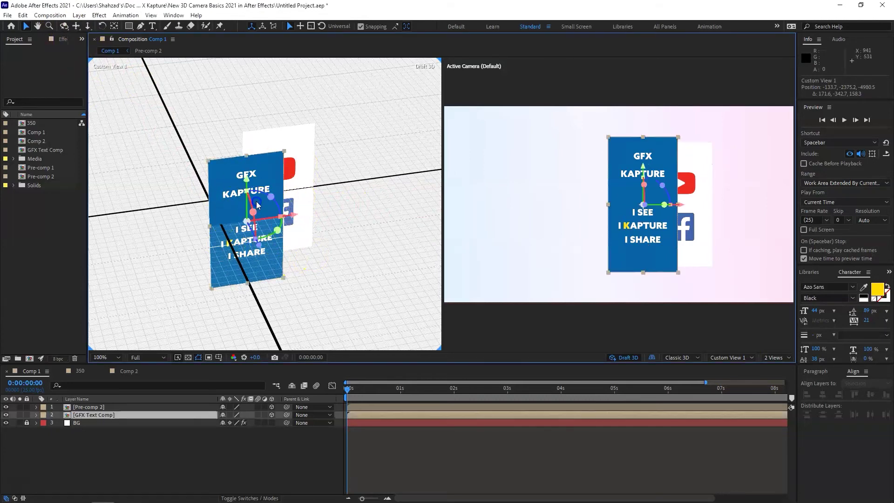
click(74, 408)
click(326, 376)
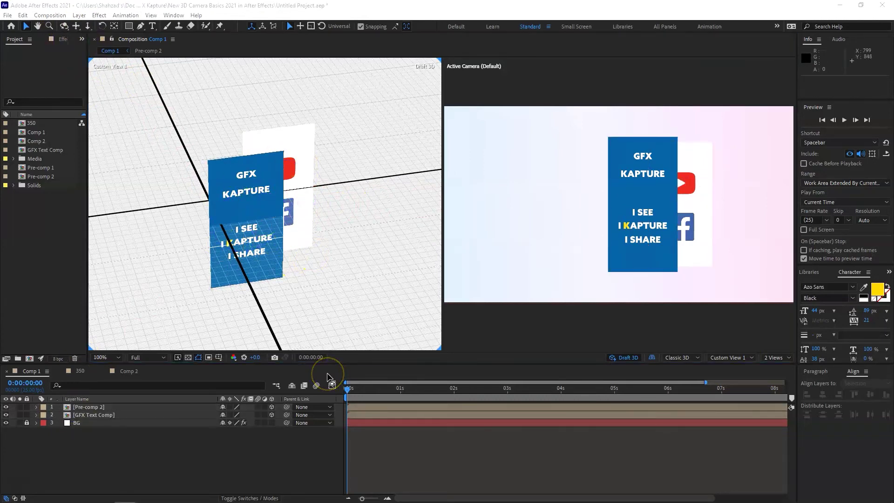
click(740, 359)
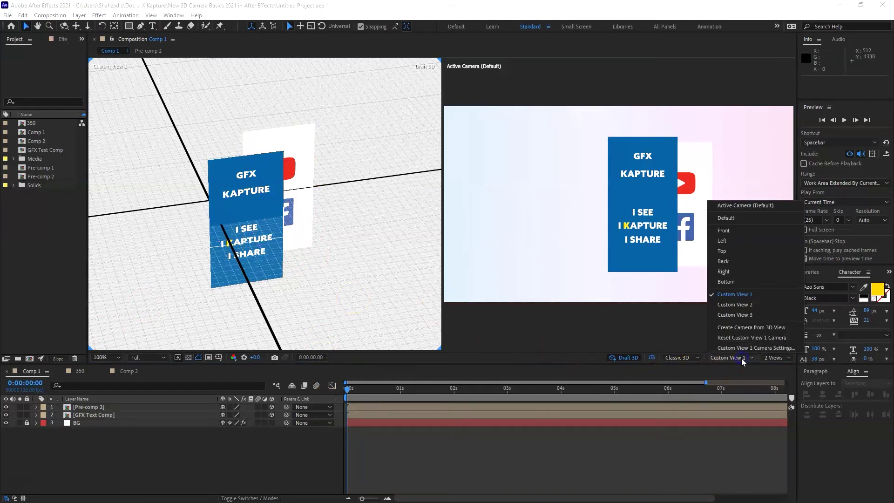
click(736, 251)
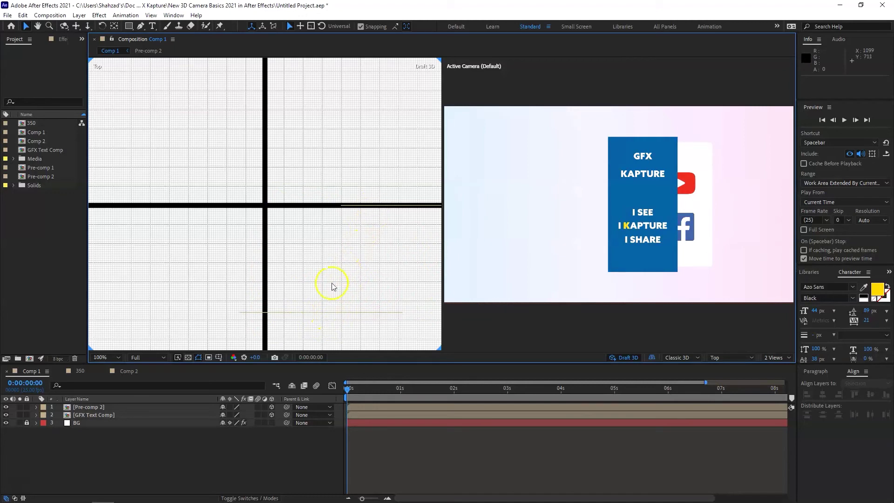
click(323, 312)
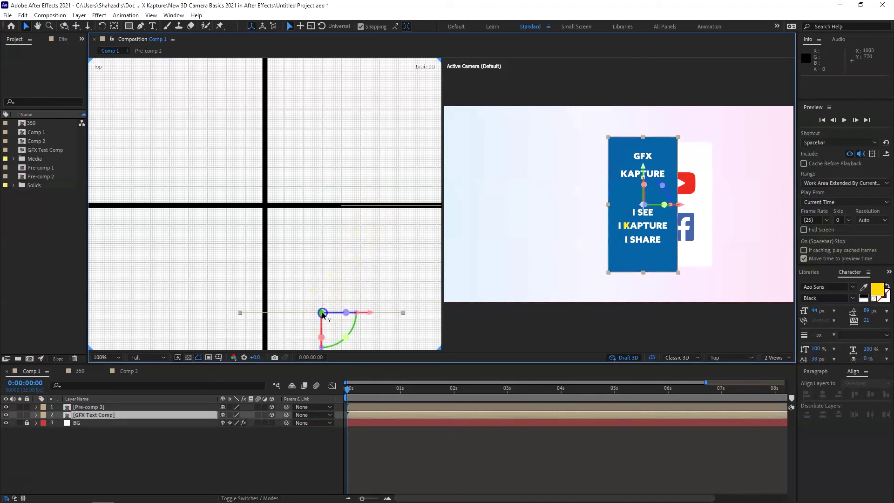
click(373, 205)
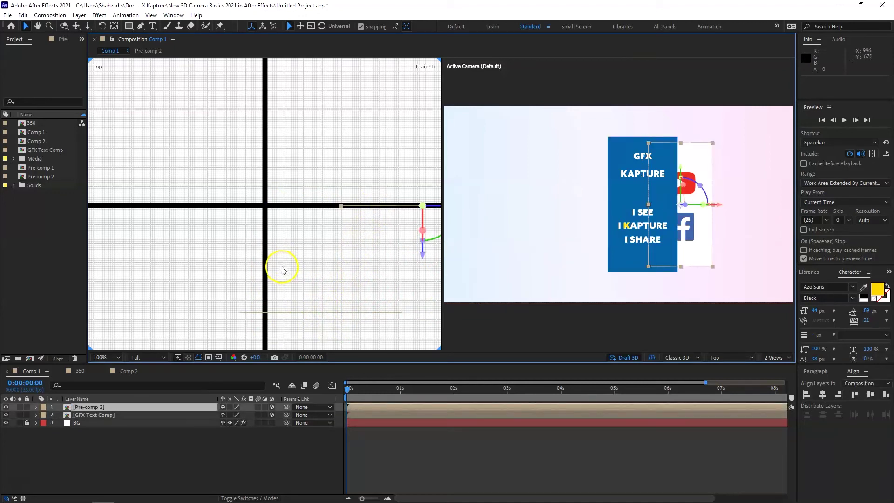
key(shift+slash)
click(294, 247)
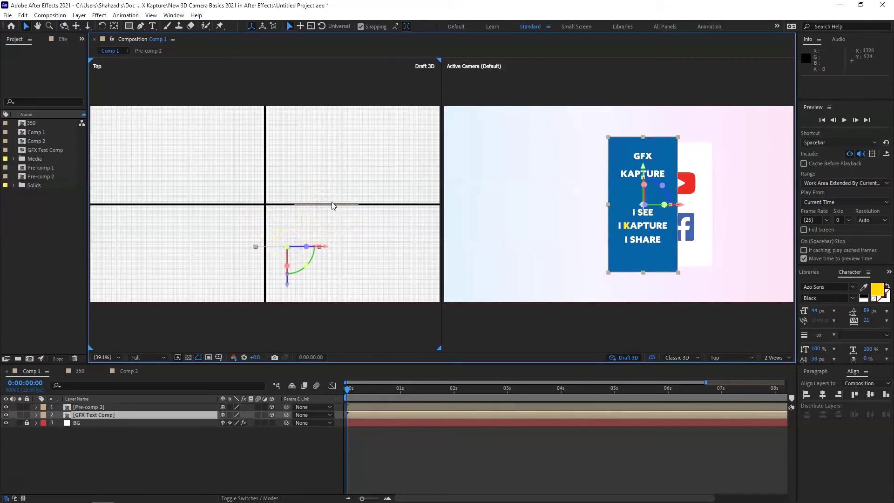
Select Pre-comp 2 and GFX Text Comp together and reveal their rotation properties in the timeline.
click(99, 406)
ctrl+click(102, 414)
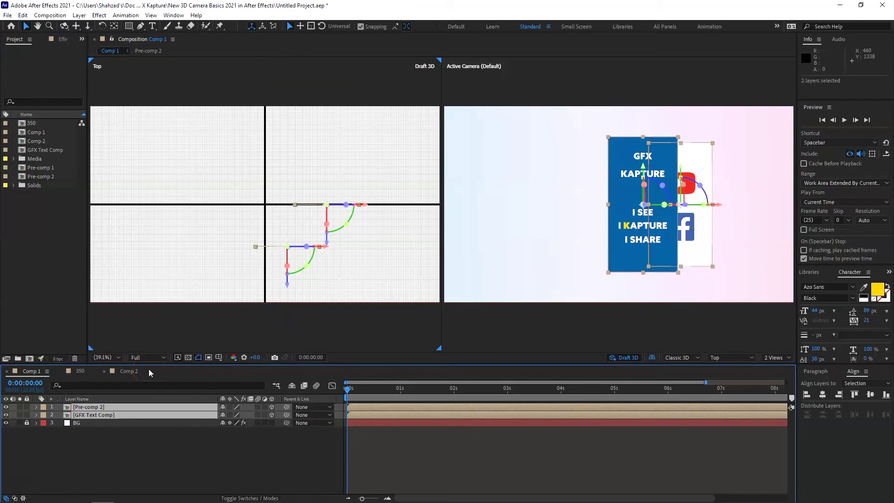
key(r)
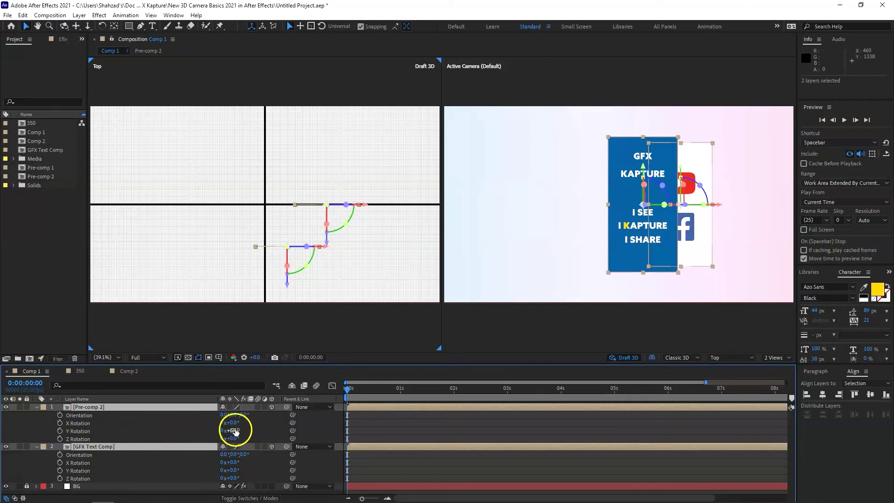
Try a Y Rotation of about -48° on both cards, undo it and deselect the layers.
mouse_move(234, 432)
mouse_down()
mouse_move(242, 430)
mouse_move(217, 433)
mouse_up()
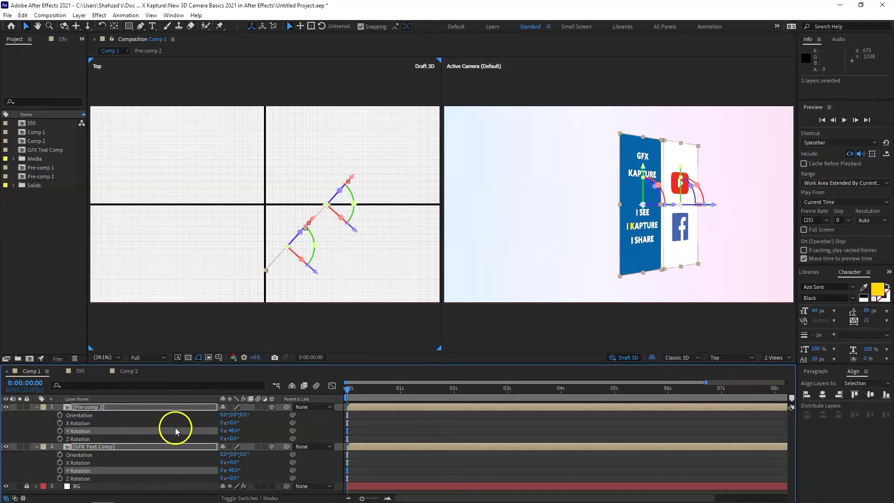
key(ctrl+z)
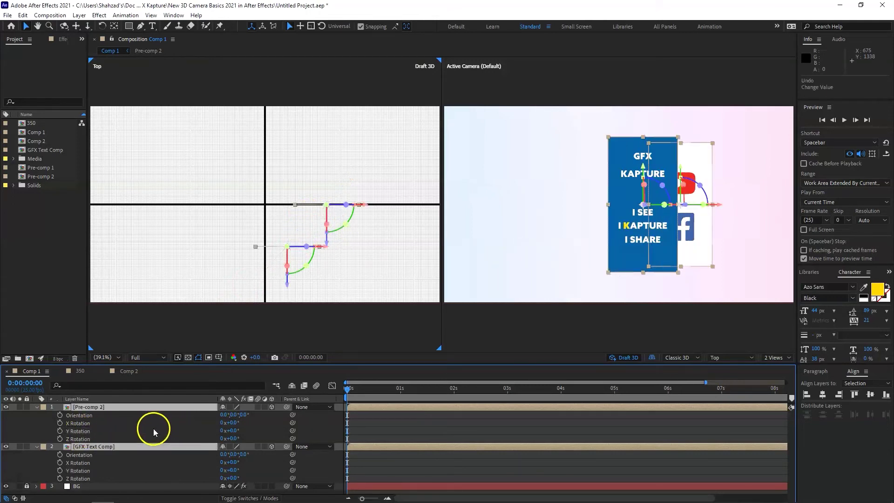
click(230, 261)
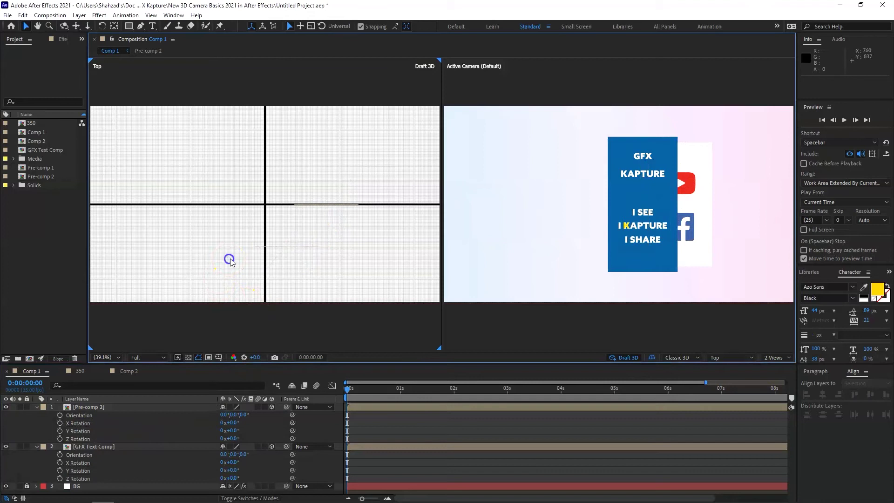
Move GFX Text Comp along its X axis in the Top view to about X 871, away from the other card.
click(278, 247)
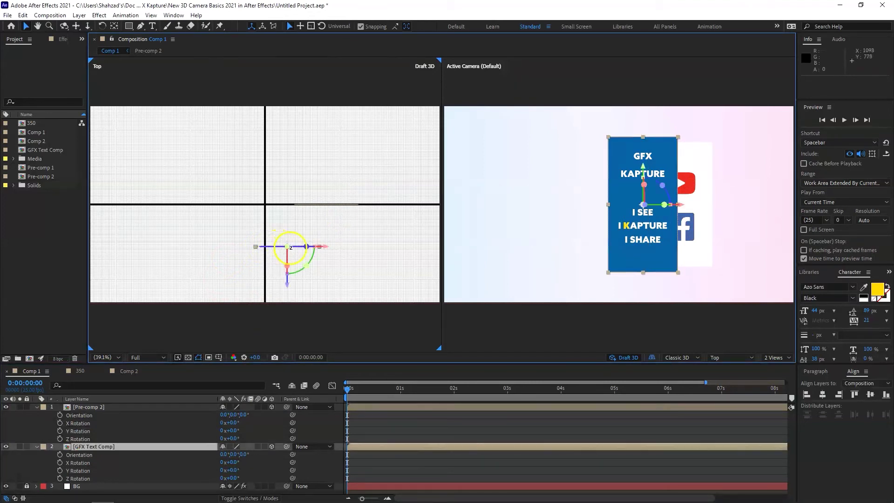
drag(324, 250, 287, 250)
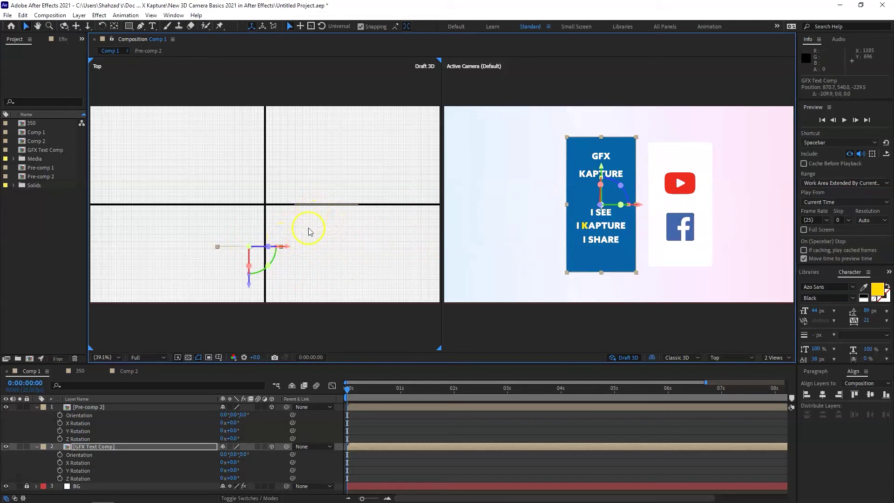
click(206, 332)
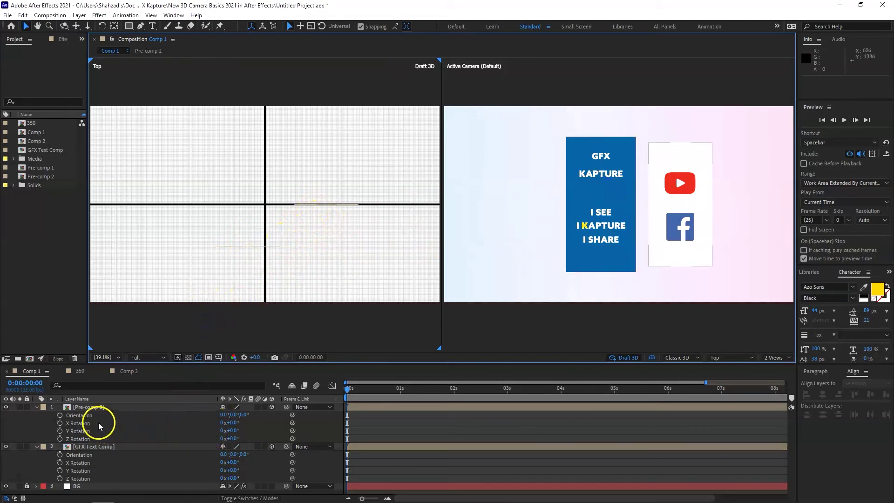
Try a Y Rotation of -30° on Pre-comp 2 and GFX Text Comp together, and undo it.
click(96, 407)
shift+click(99, 446)
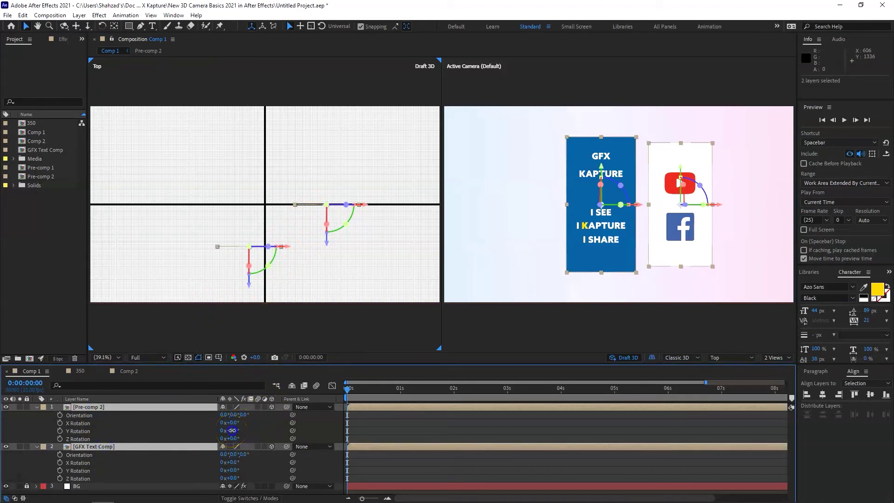
drag(232, 430, 215, 429)
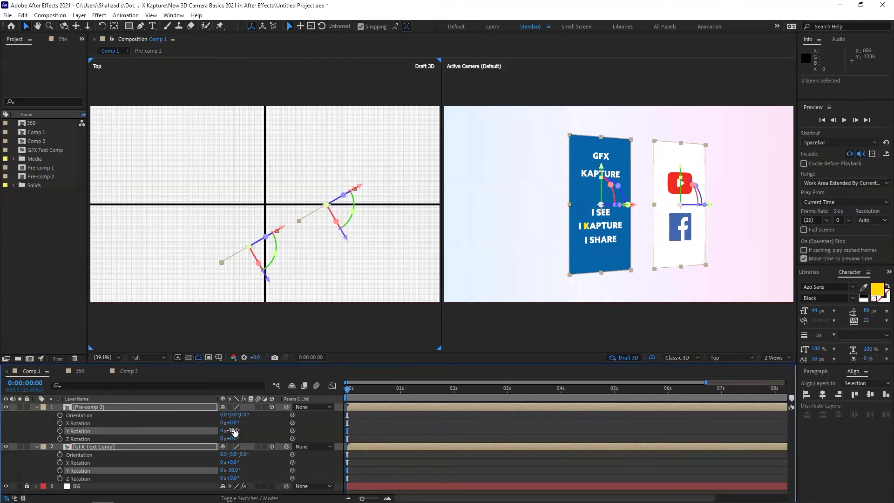
key(ctrl+z)
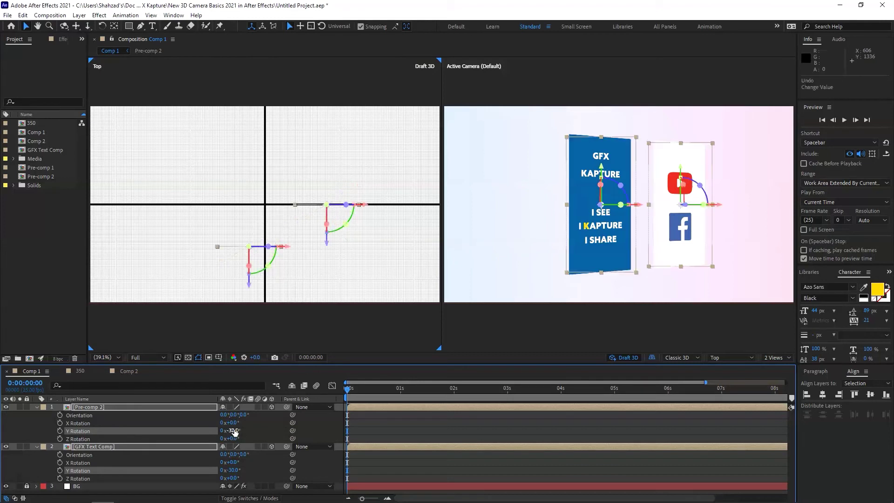
Enable Y Rotation keyframing at 0° on both selected cards at time 0:00:00:00.
click(225, 382)
click(341, 424)
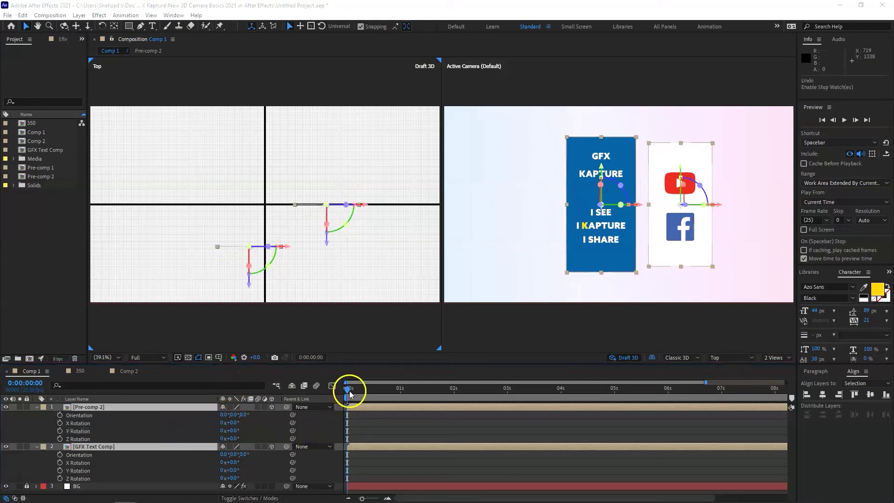
click(59, 431)
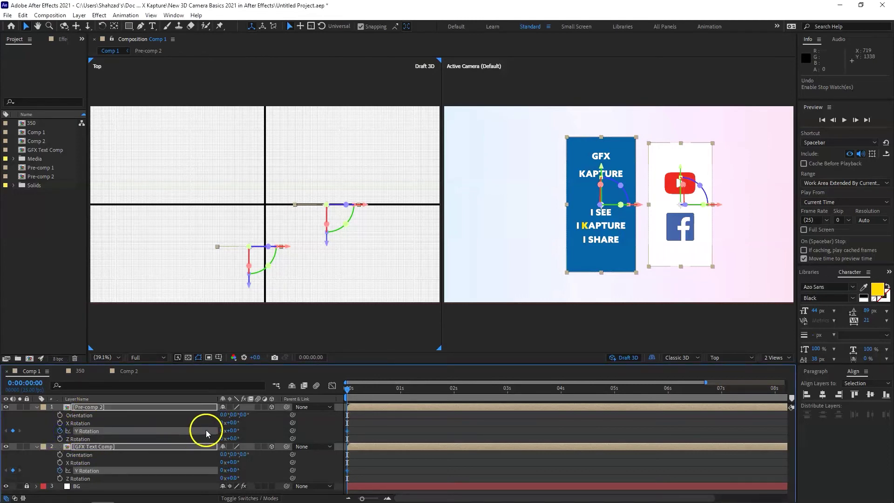
click(243, 423)
Set the Y Rotation of both cards to -35° at 0:00:02:00.
drag(349, 388, 456, 390)
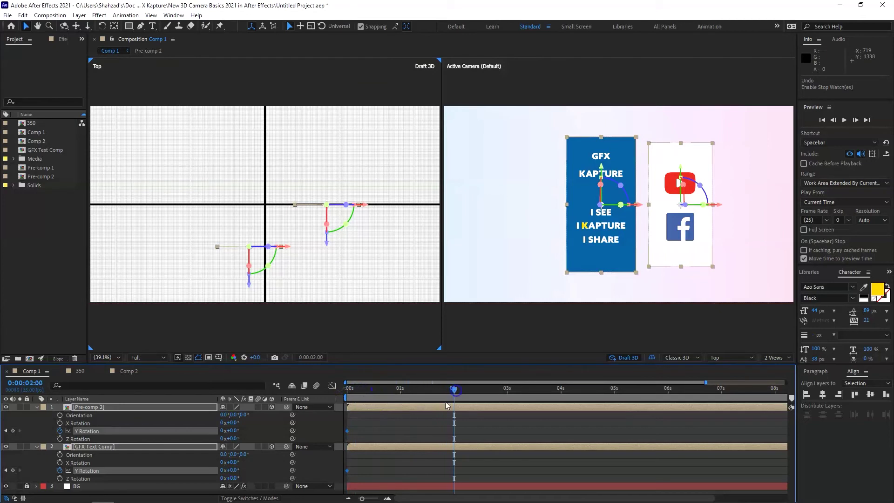
click(208, 451)
drag(232, 431, 216, 429)
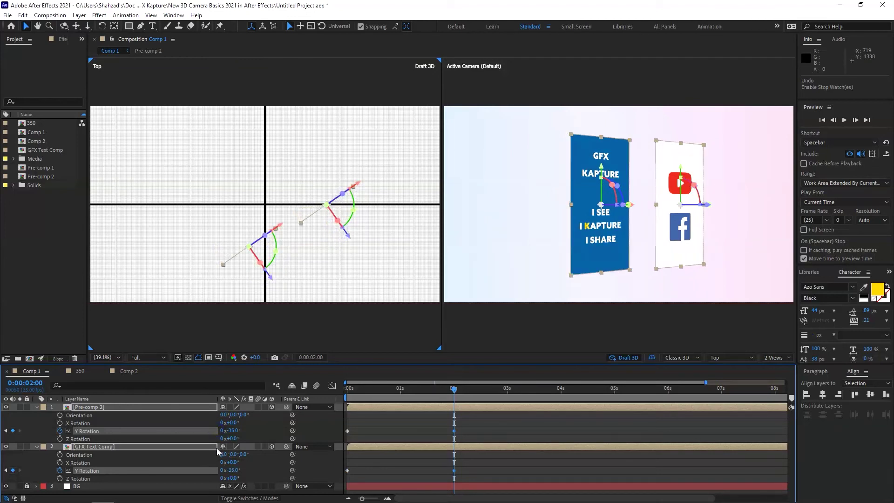
Play back the two cards' Y rotation animation and stop the preview after the rotation ends.
click(353, 390)
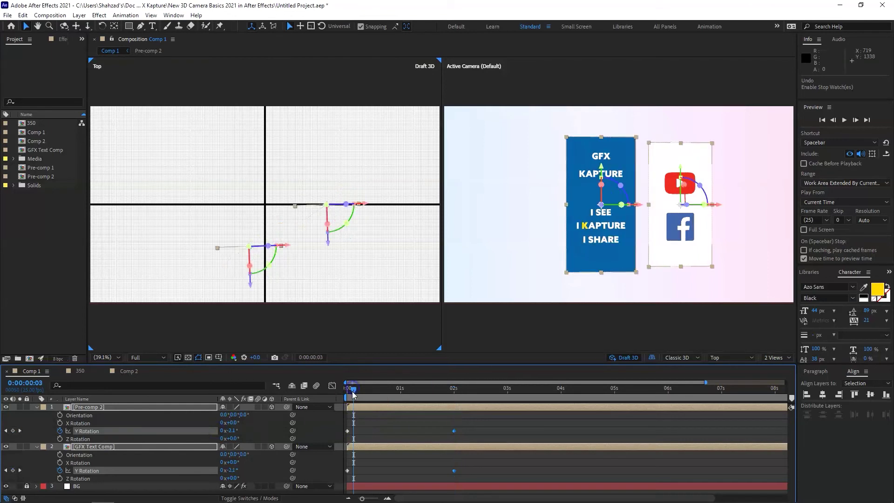
click(453, 310)
key(space)
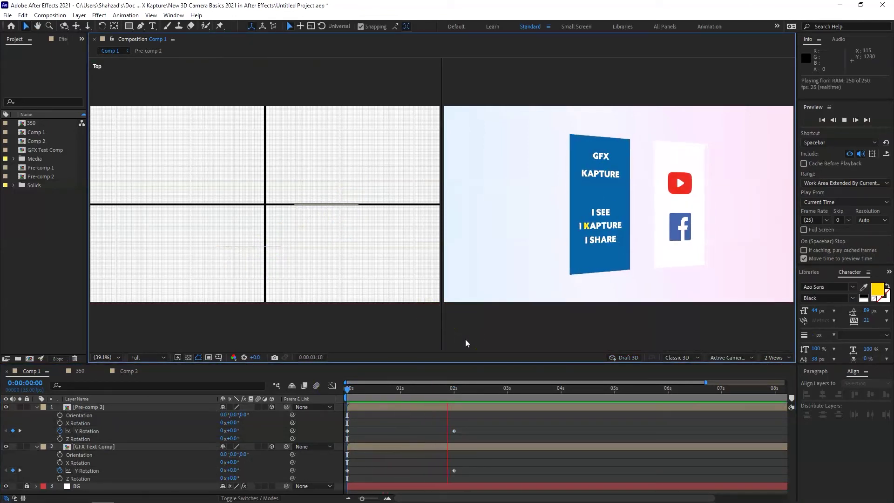
key(space)
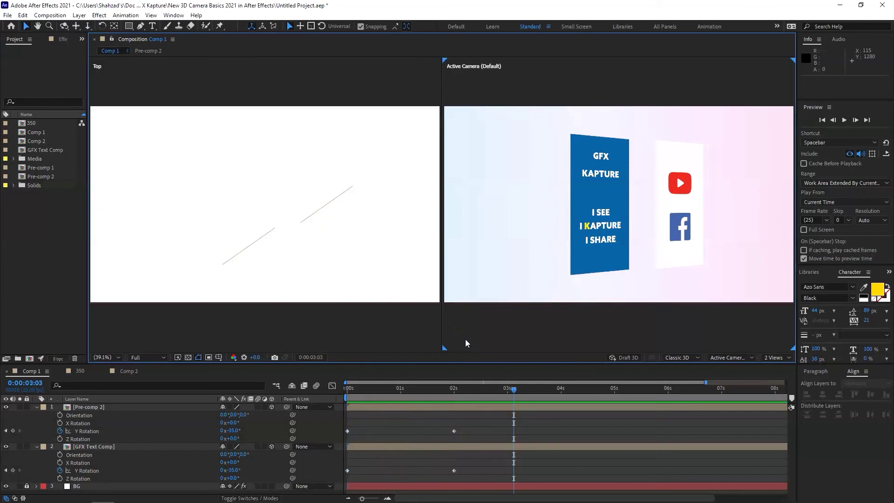
Replay the two cards' Y rotation animation from the first frame and stop it just past 0:00:02:00.
drag(367, 386, 349, 387)
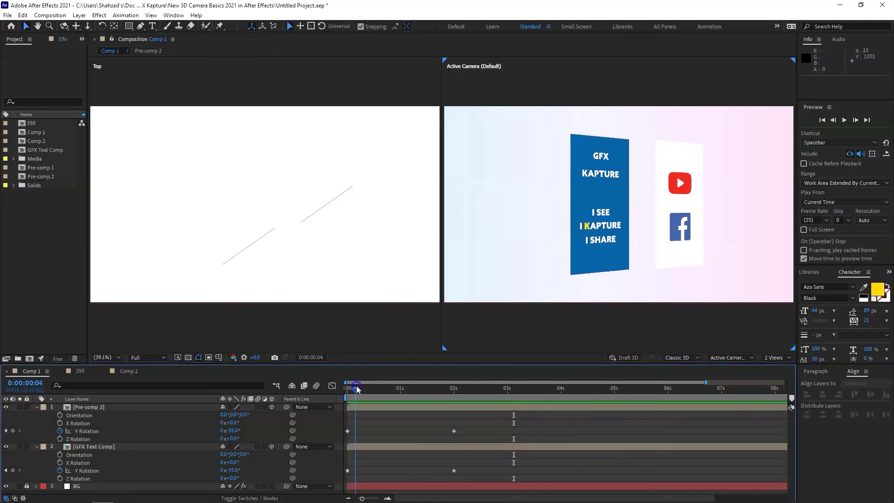
key(space)
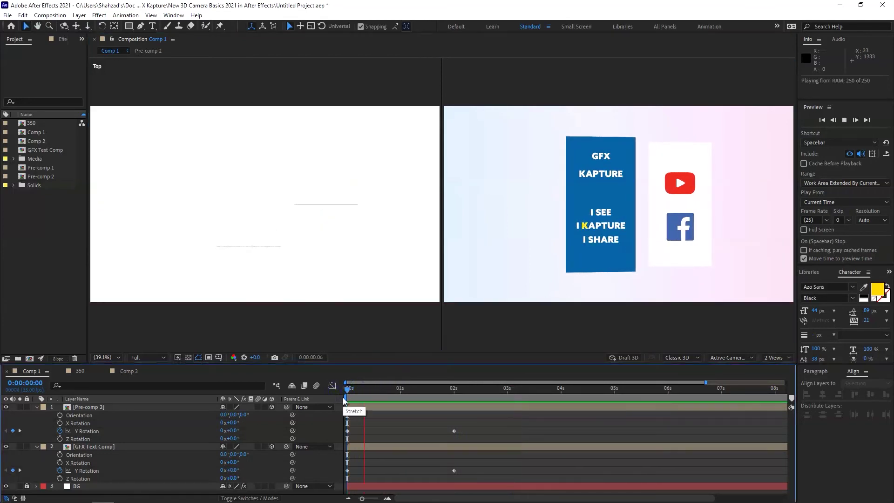
click(384, 398)
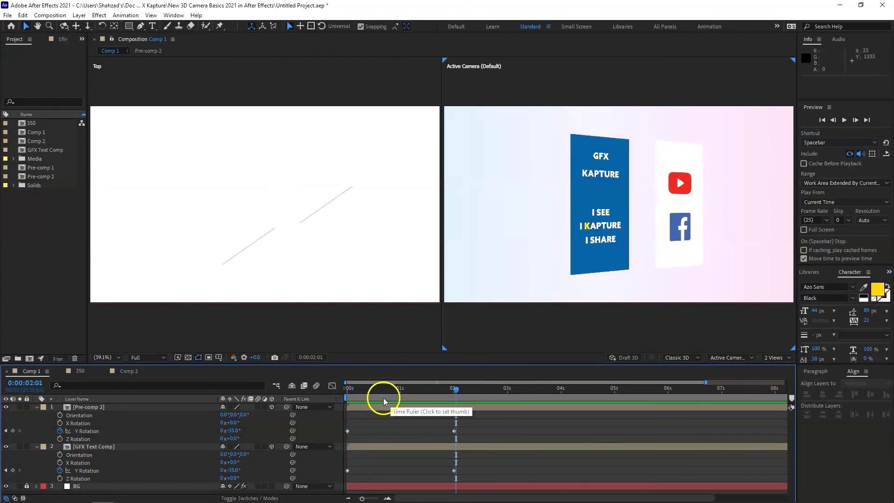
Try Custom View 1 in the Active Camera view, undo the last edits, and return that view to Active Camera (Default).
click(733, 345)
click(739, 357)
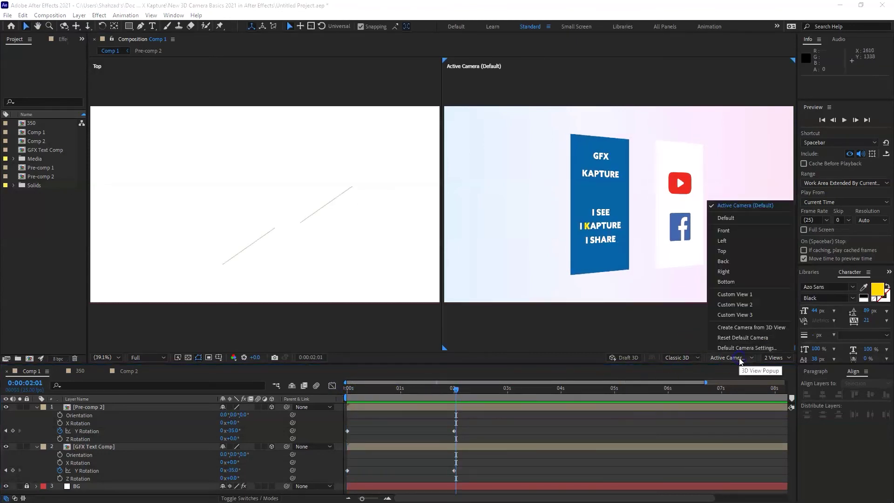
click(753, 293)
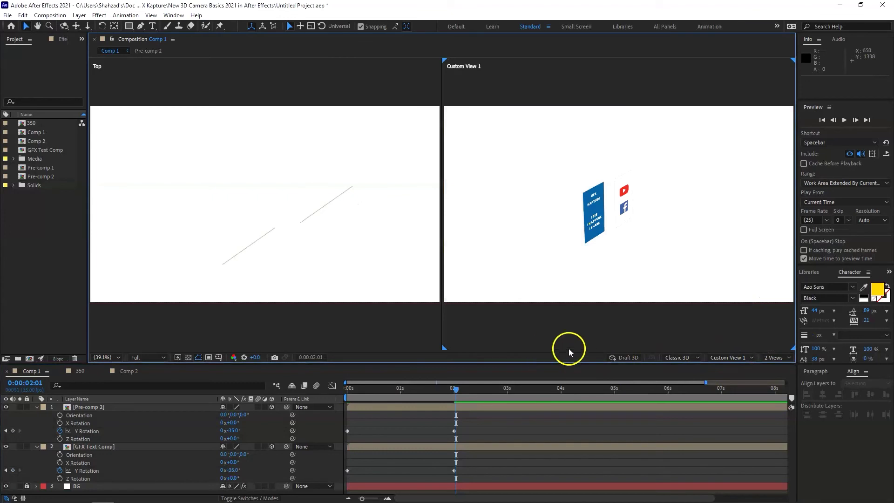
key(ctrl+z)
key(ctrl+z)
click(526, 223)
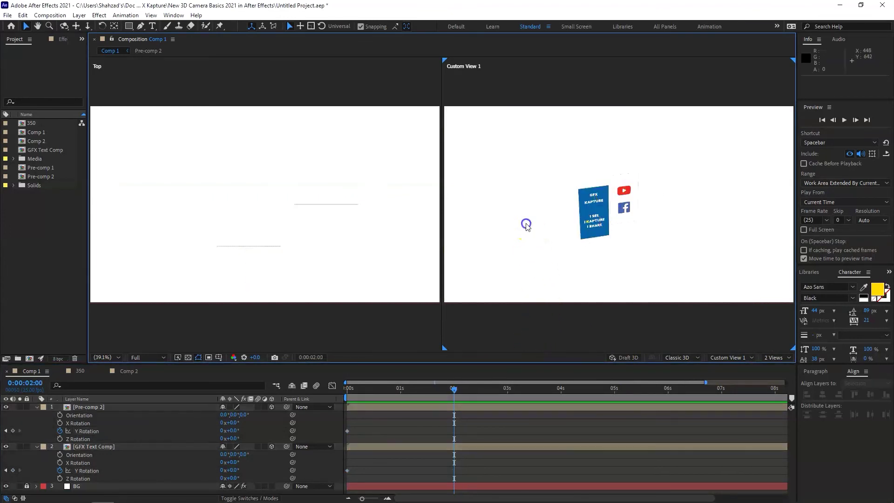
click(482, 145)
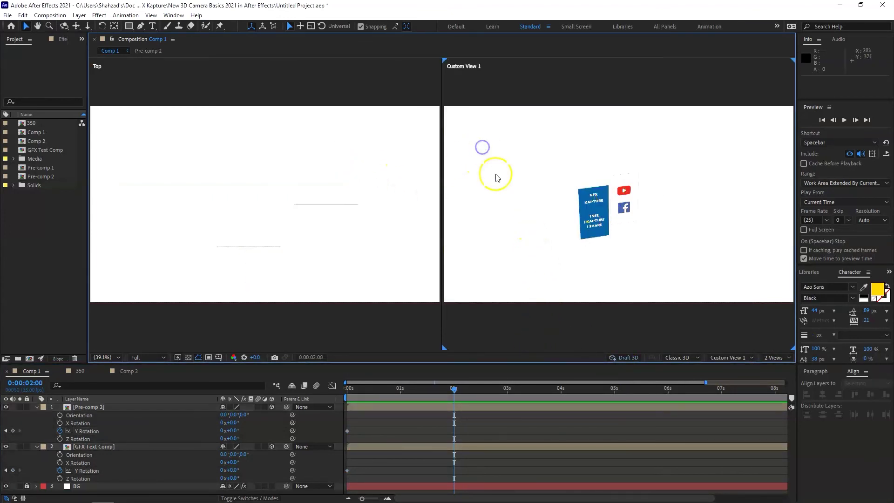
click(729, 357)
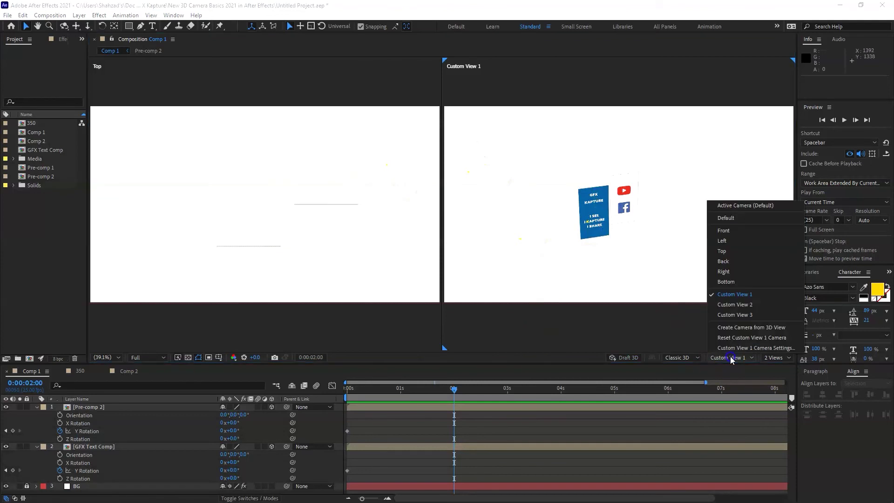
click(748, 206)
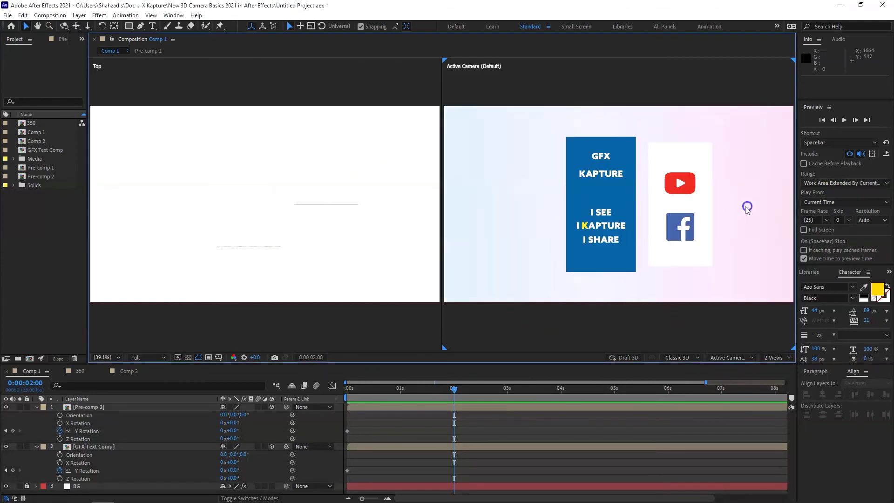
Switch the Top view to Custom View 1.
click(354, 153)
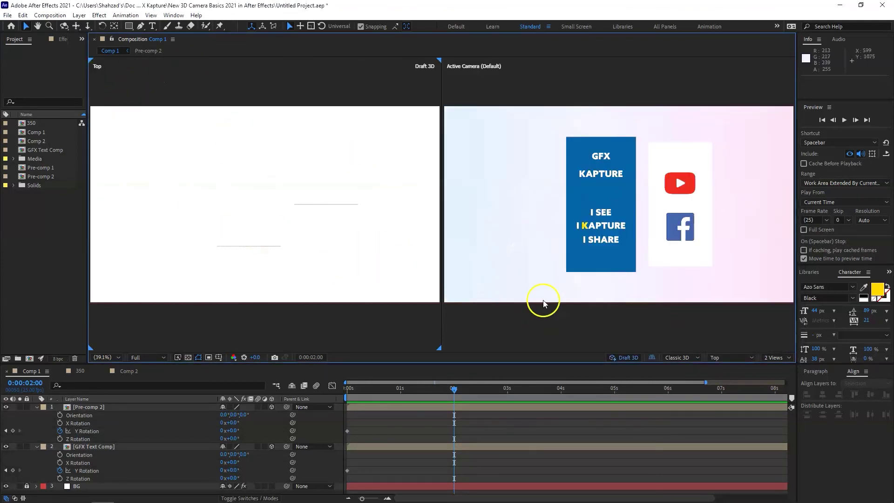
click(739, 361)
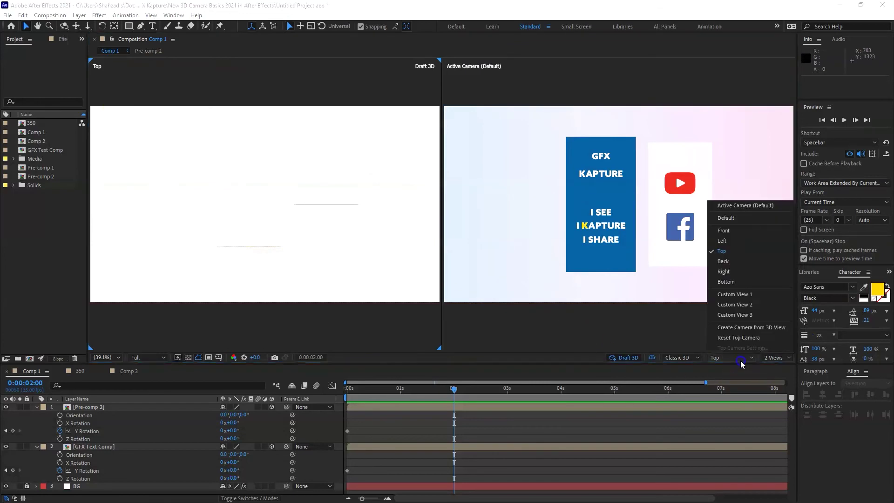
click(742, 289)
Play the animation from 0:00:00:00 with the Active Camera view active and stop the preview once the rotation ends.
key(Home)
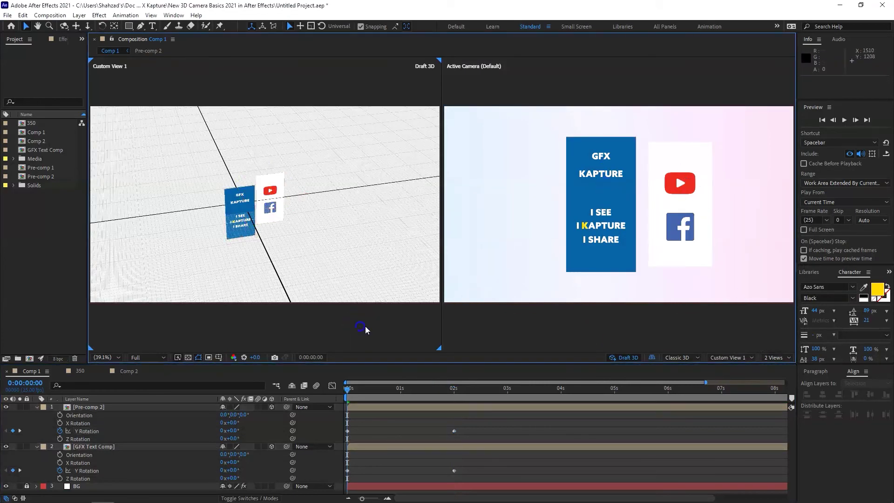
click(484, 325)
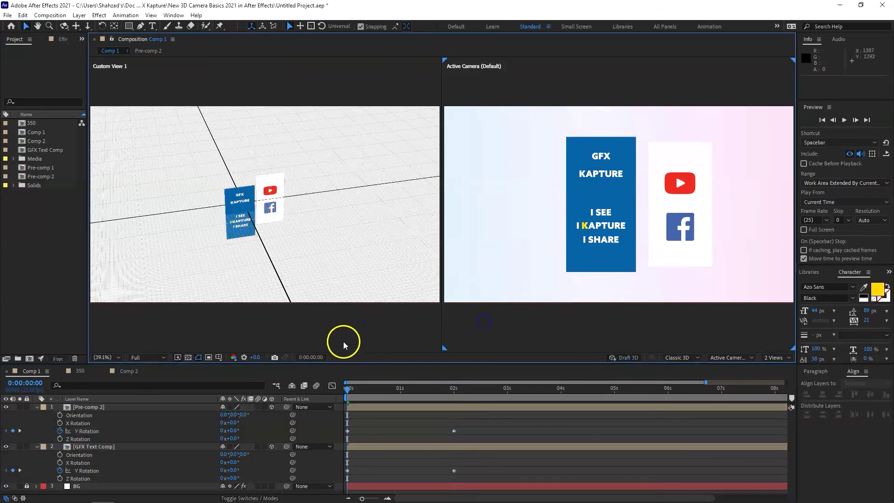
key(space)
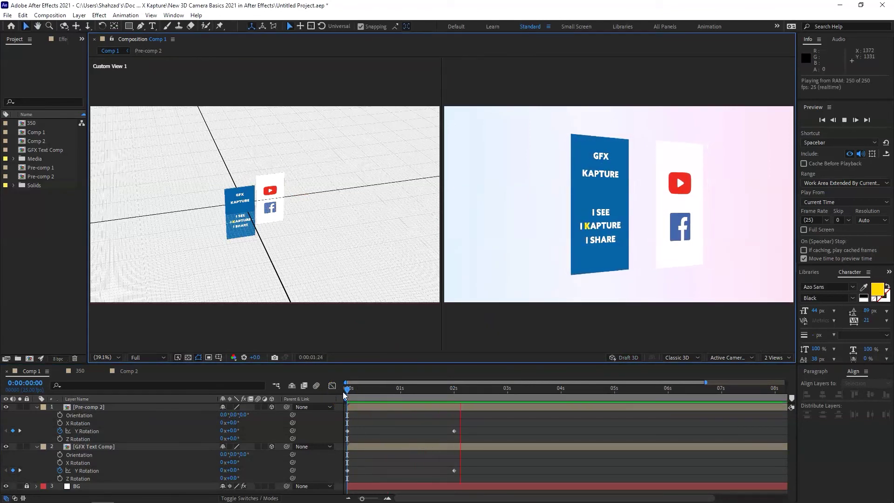
key(space)
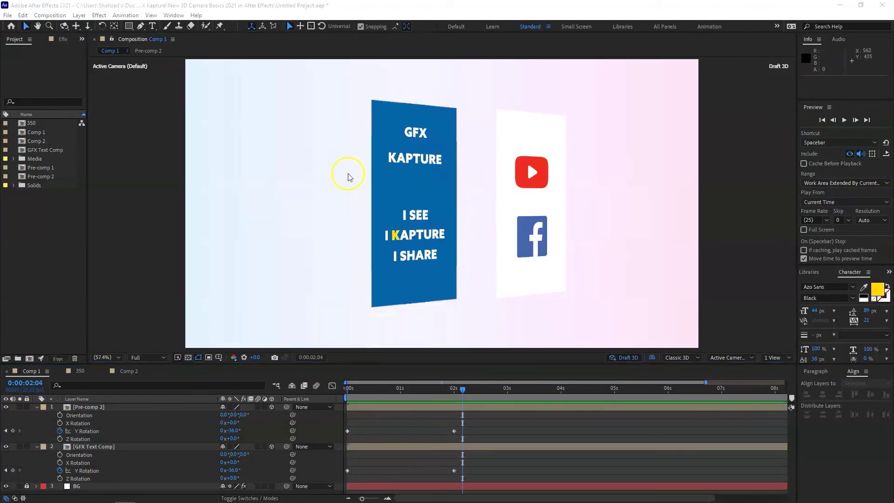
Return to time 0:00:00:00 and collapse the properties of the GFX Text Comp and Pre-comp 2 layers.
click(369, 389)
drag(369, 393, 348, 393)
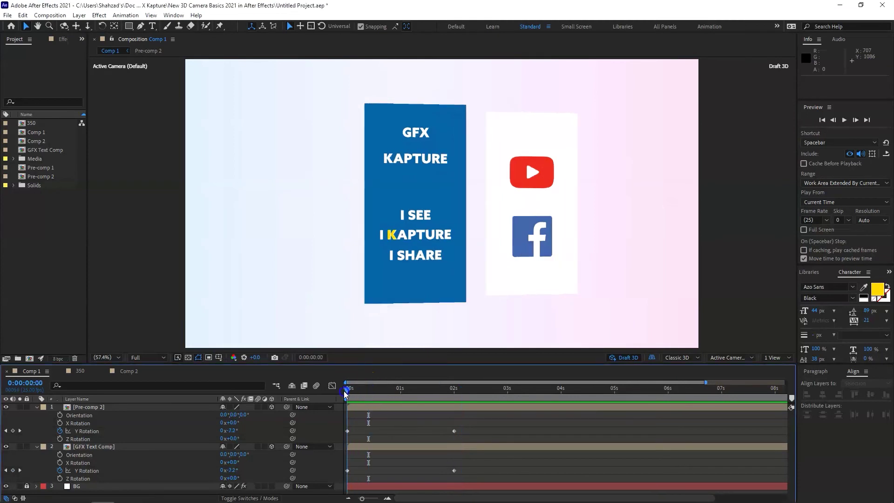
click(37, 446)
click(37, 407)
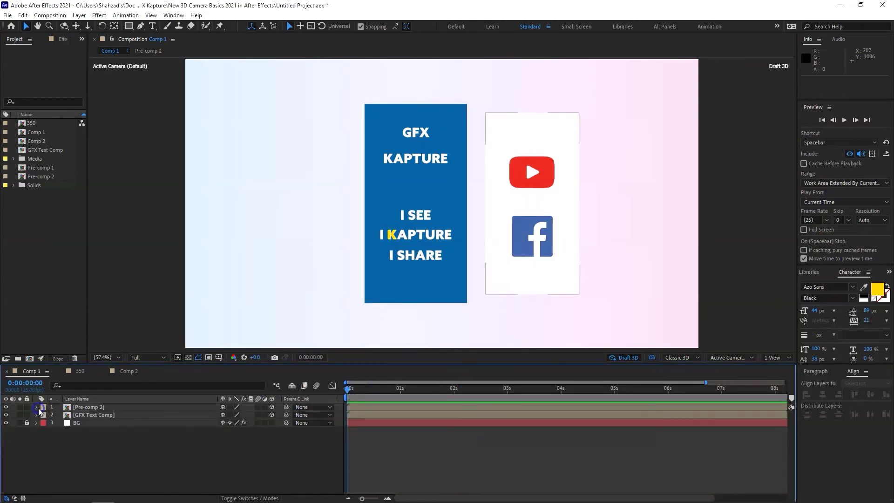
Create a camera from the current 3D view at 0:00:01:24 and shift its layer to start at 0:00:00:00.
drag(384, 385, 451, 387)
click(473, 261)
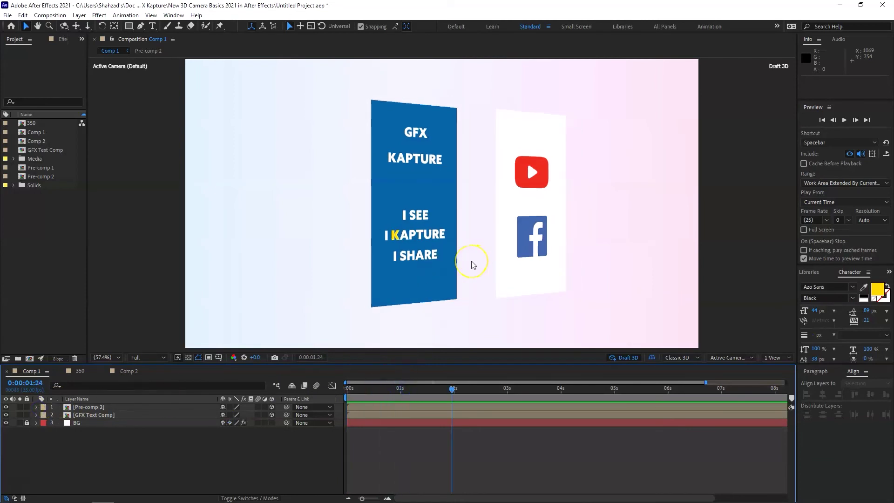
click(474, 281)
click(157, 16)
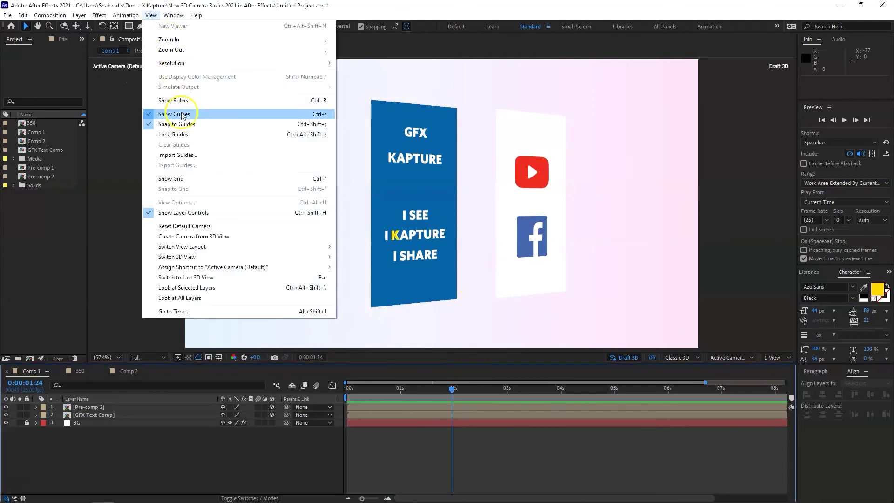
click(196, 236)
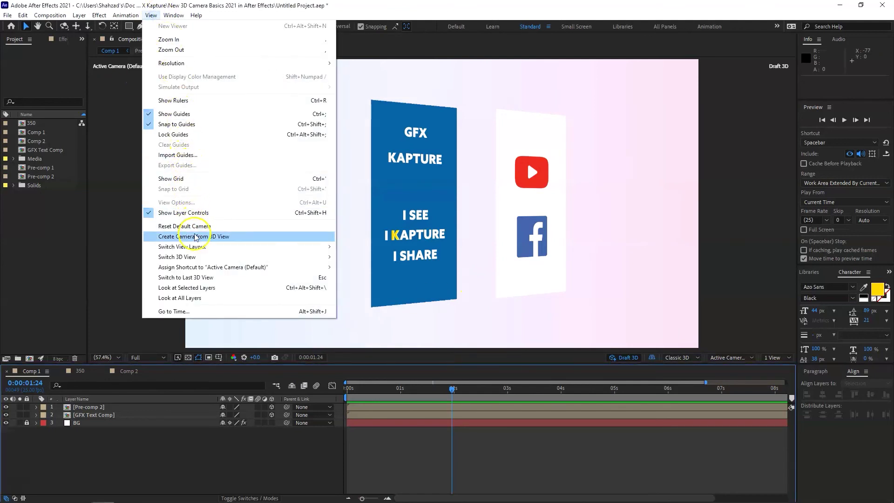
click(222, 237)
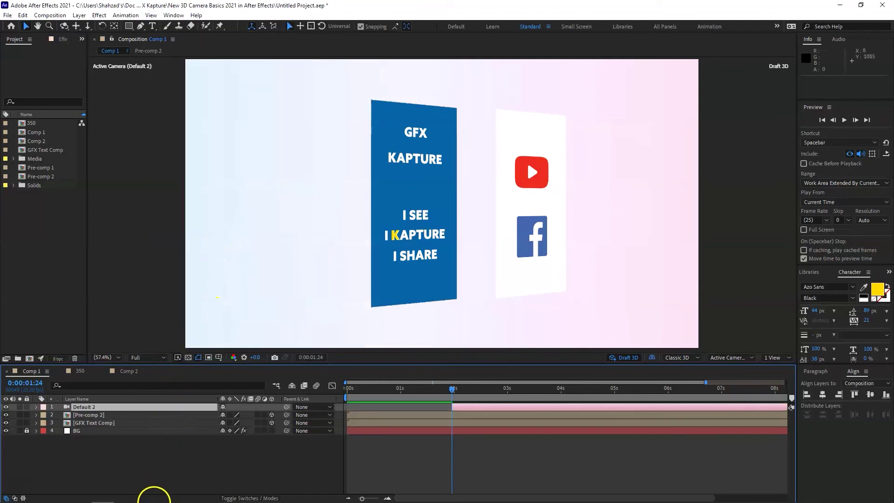
drag(451, 408, 360, 407)
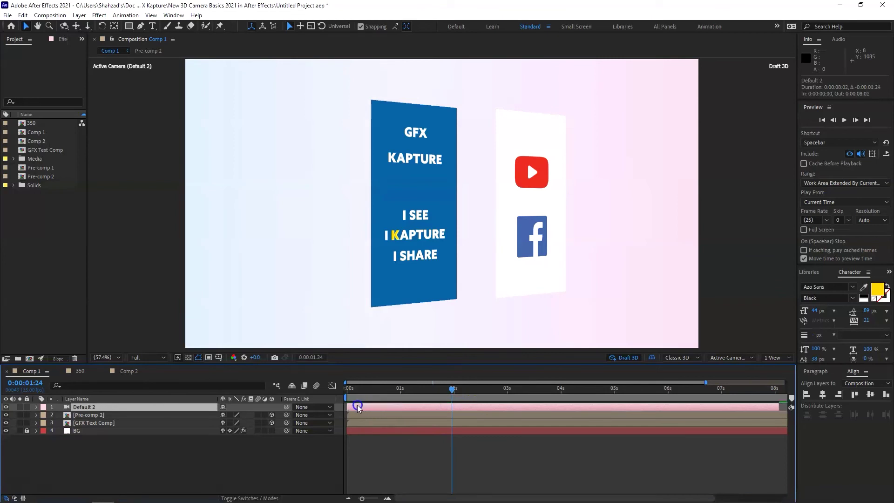
Reveal the new camera's Position and enable keyframing for it at 0:00:00:00.
drag(442, 397, 80, 405)
click(101, 408)
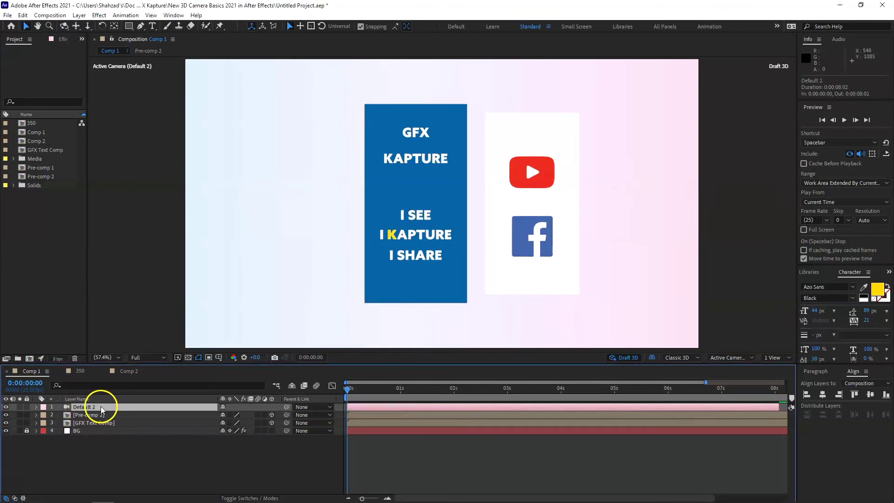
key(p)
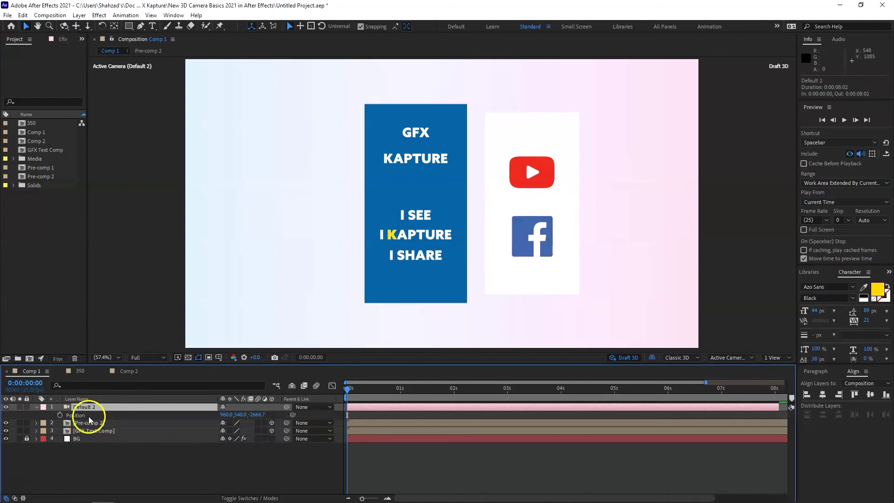
click(59, 414)
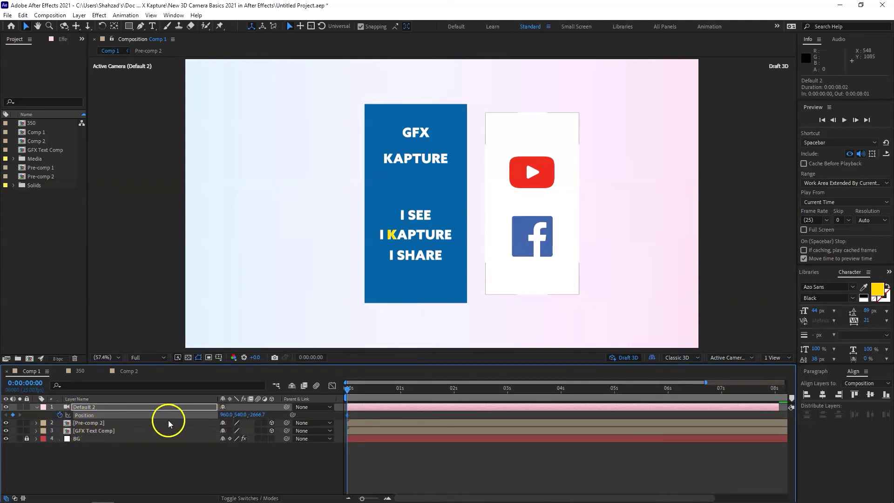
At 0:00:02:00, orbit the camera around the cards to a raised angled view, Position about 2125.6, -1427.9, -1603.1.
drag(348, 390, 455, 393)
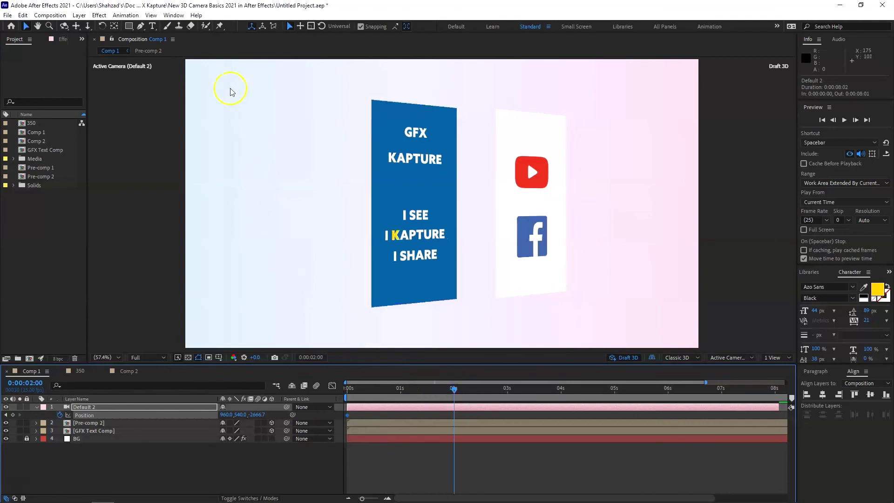
click(65, 27)
drag(475, 238, 461, 260)
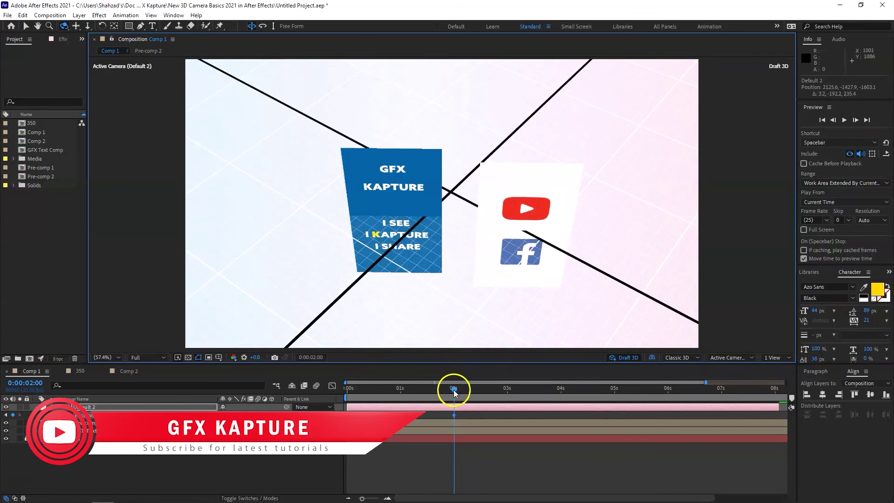
Play back the camera orbit animation several times from the start of the timeline, stopping each preview after the move ends.
drag(453, 390, 328, 392)
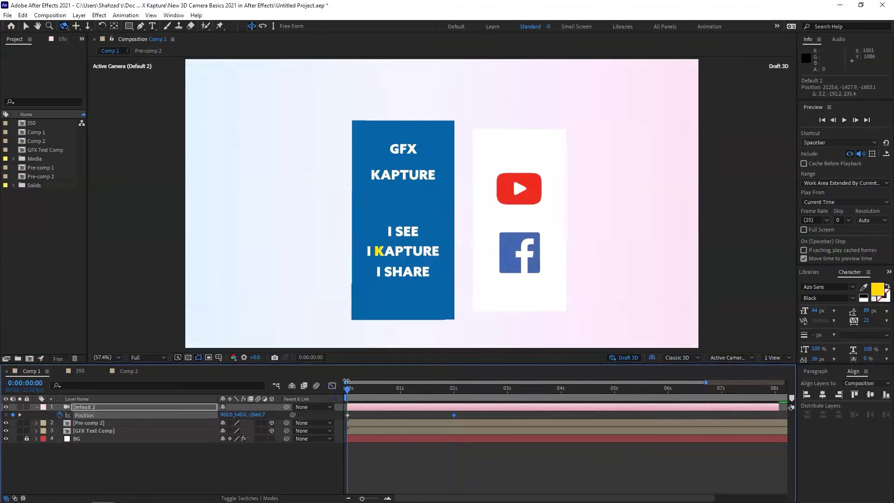
key(space)
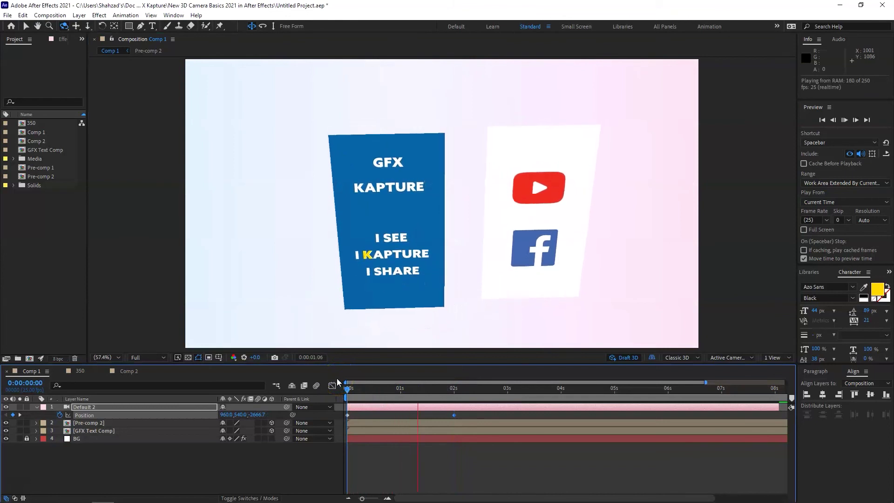
key(space)
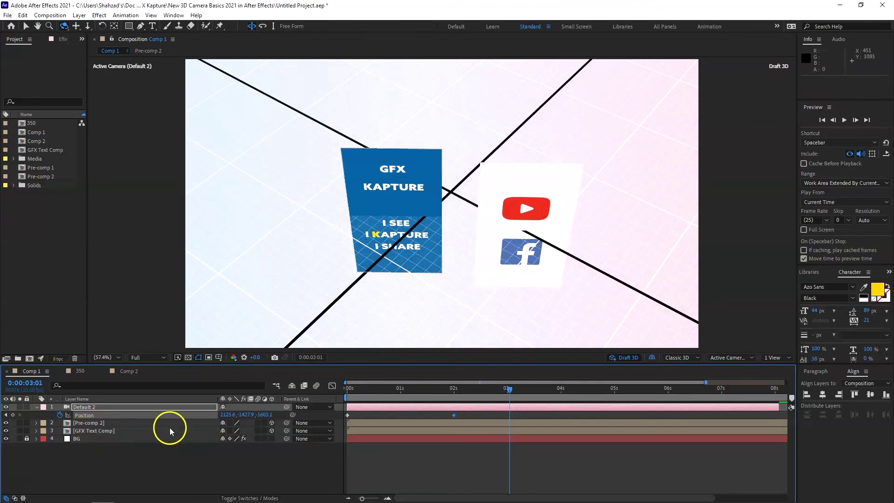
click(350, 396)
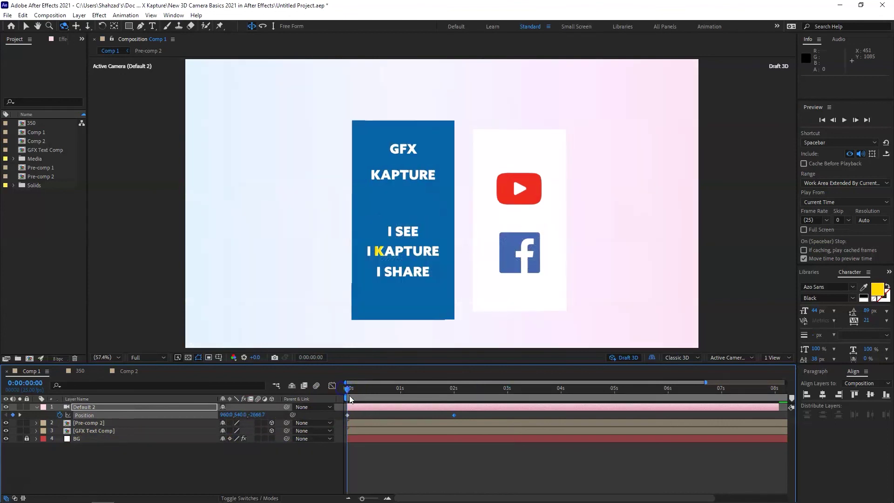
key(space)
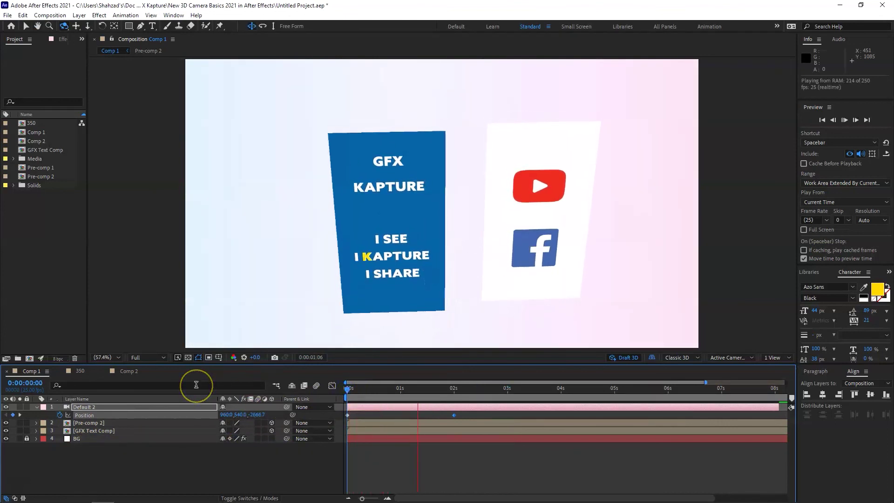
key(space)
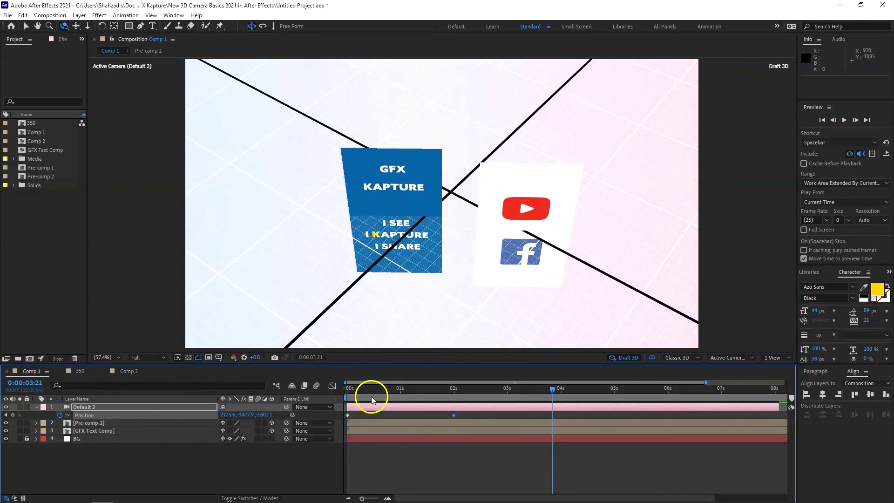
click(357, 386)
key(space)
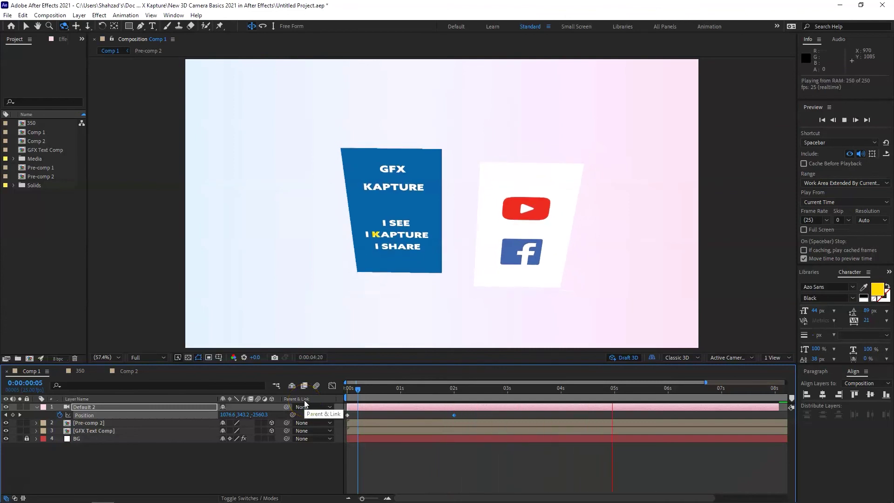
click(2, 480)
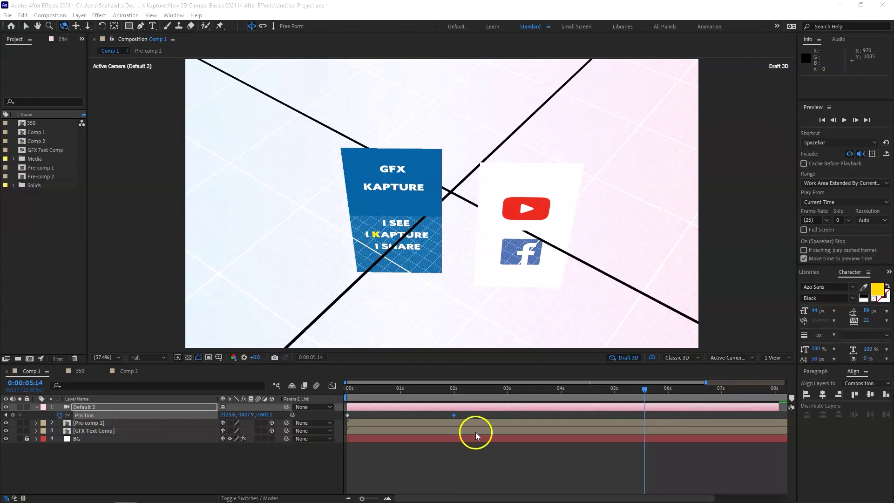
Select both Position keyframes on the camera layer.
drag(476, 411, 333, 421)
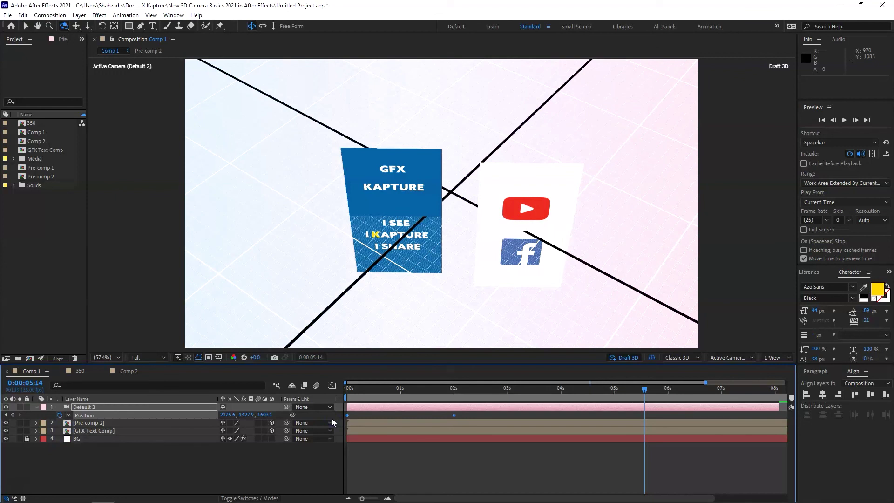